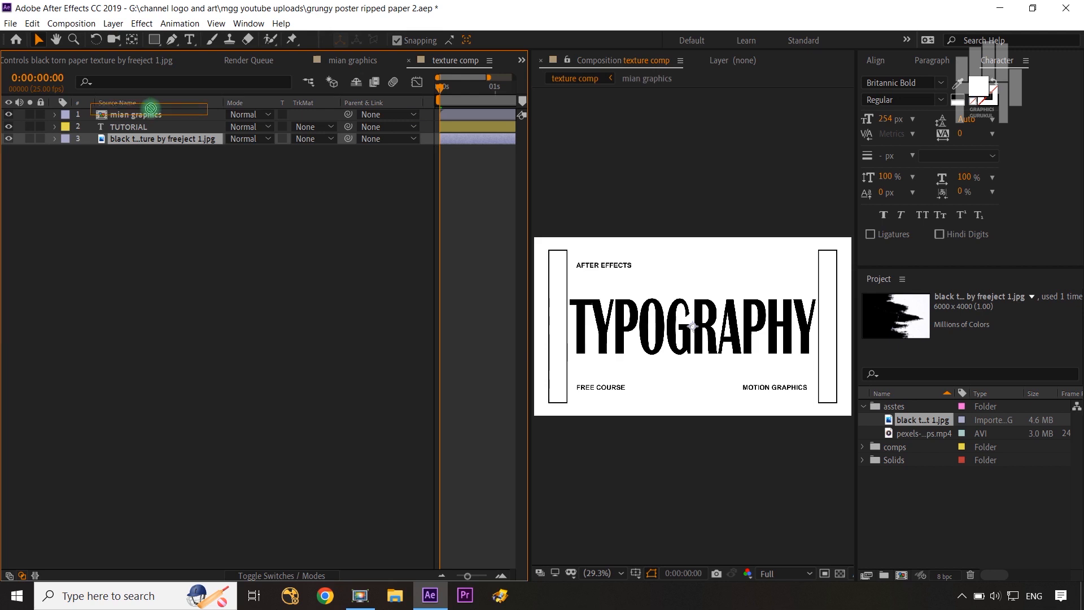
# - Move the black torn paper texture layer to the top of the layer stack and scale it to 35%, 28%
pyautogui.moveTo(151, 108); pyautogui.dragTo(150, 108)
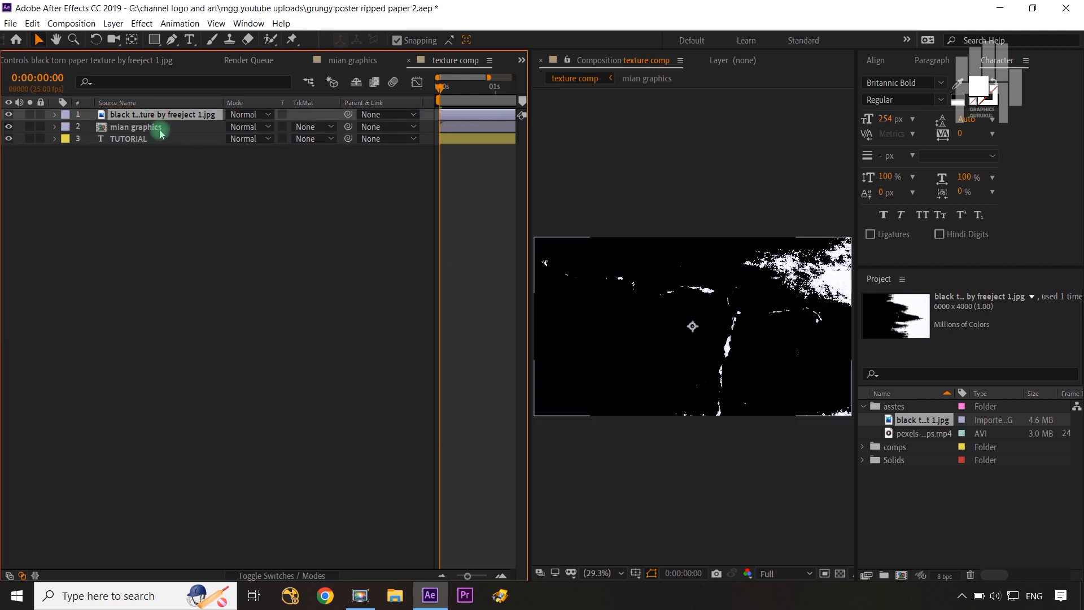
pyautogui.scroll(-4, 722, 333)
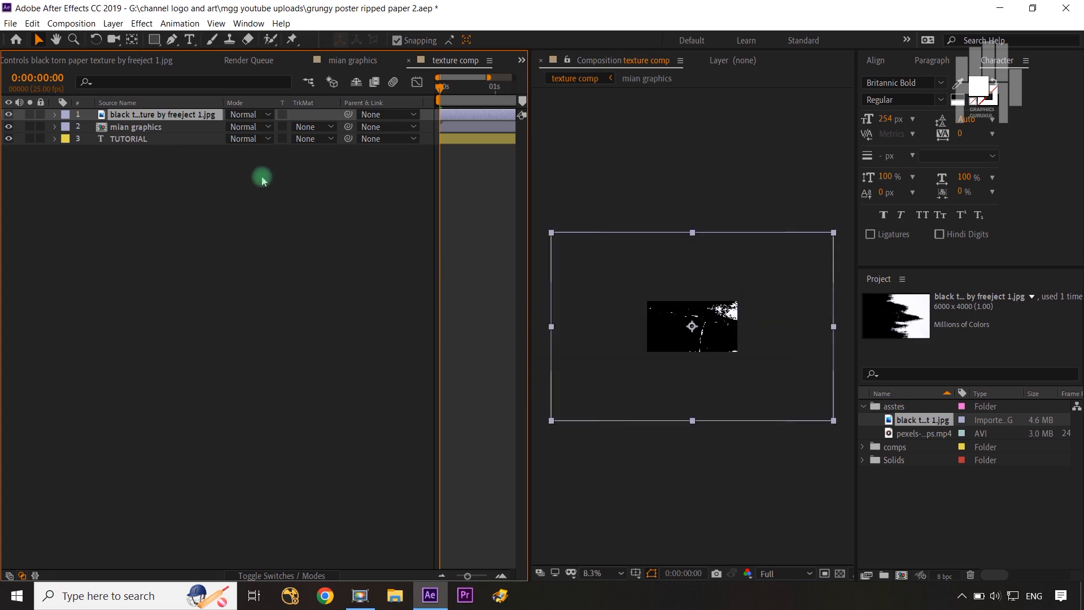
pyautogui.press('s')
pyautogui.moveTo(270, 127); pyautogui.dragTo(242, 133)
pyautogui.click(230, 127)
pyautogui.scroll(2, 657, 206)
pyautogui.click(189, 339)
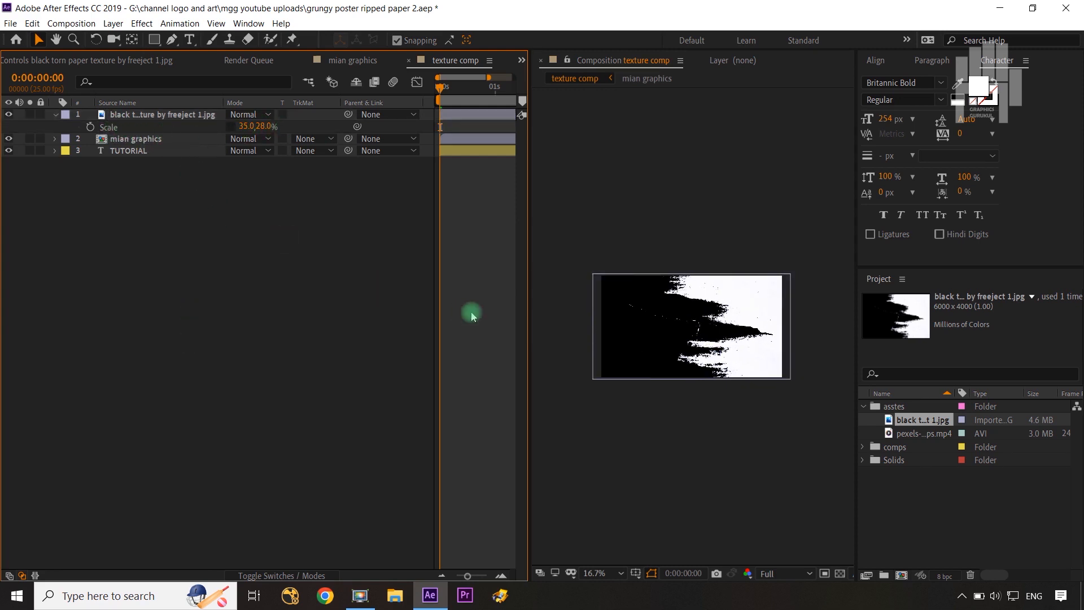
# - Move the torn paper texture layer's anchor point to the middle of its right edge
pyautogui.press('y')
pyautogui.click(179, 114)
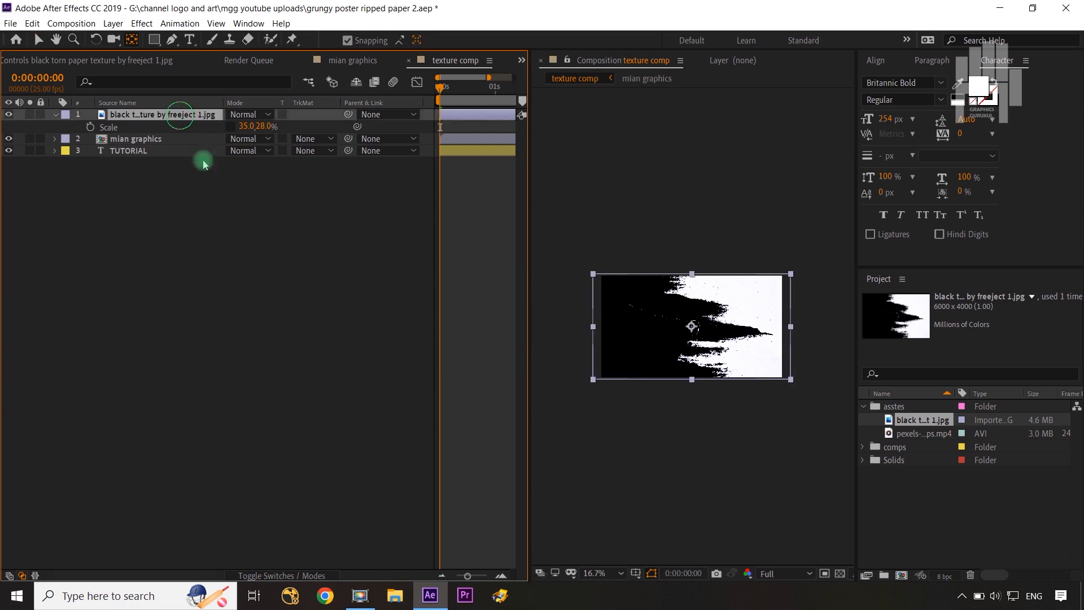
pyautogui.moveTo(691, 326); pyautogui.dragTo(790, 326)
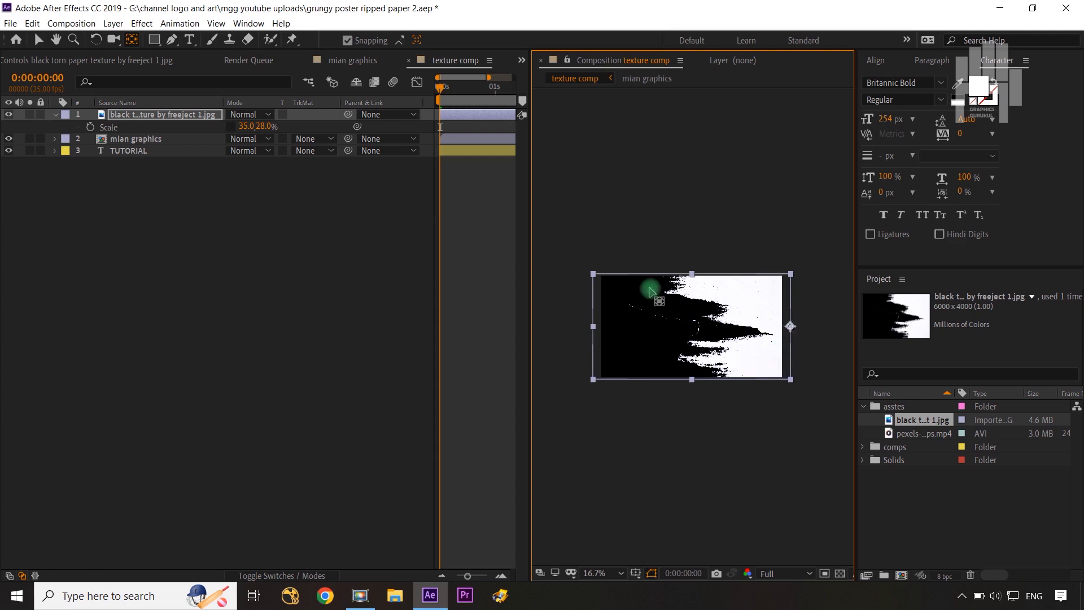
pyautogui.press('v')
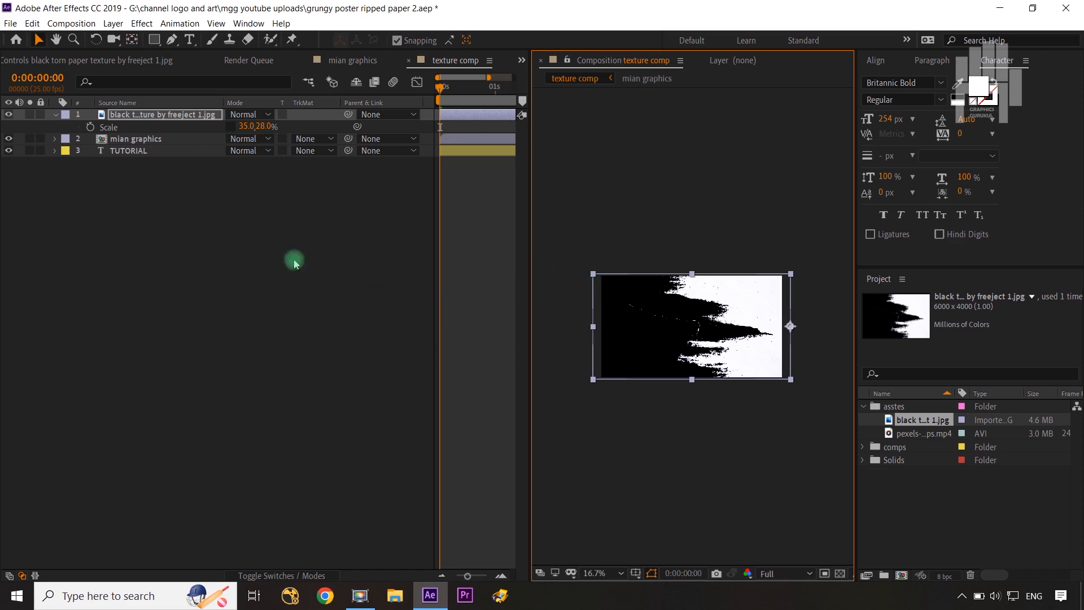
# - Apply the Luma Key effect from the Obsolete category to the torn paper texture layer
pyautogui.click(159, 119)
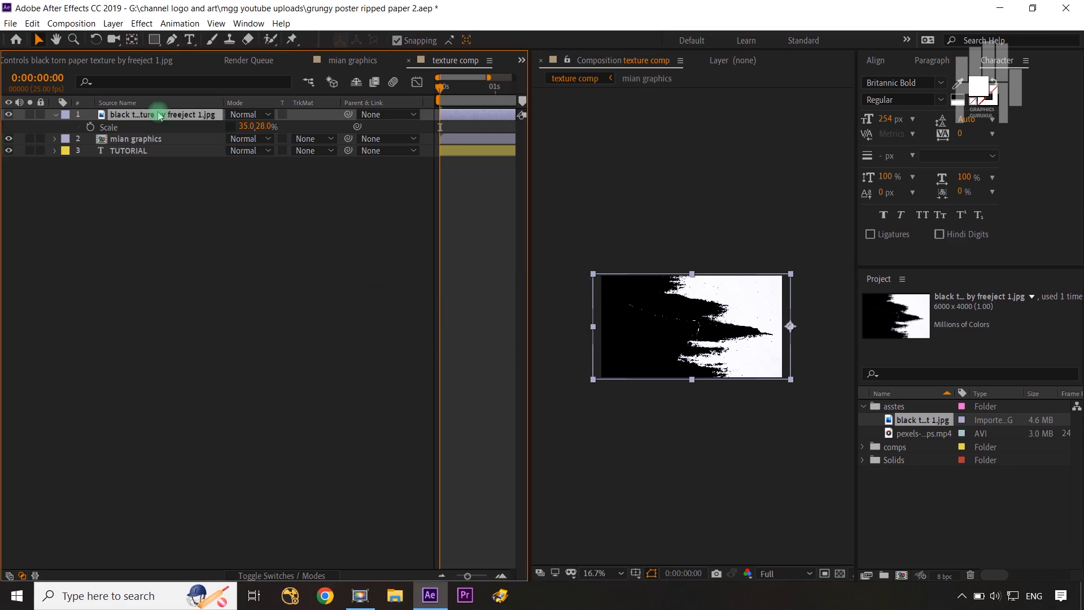
pyautogui.click(142, 21)
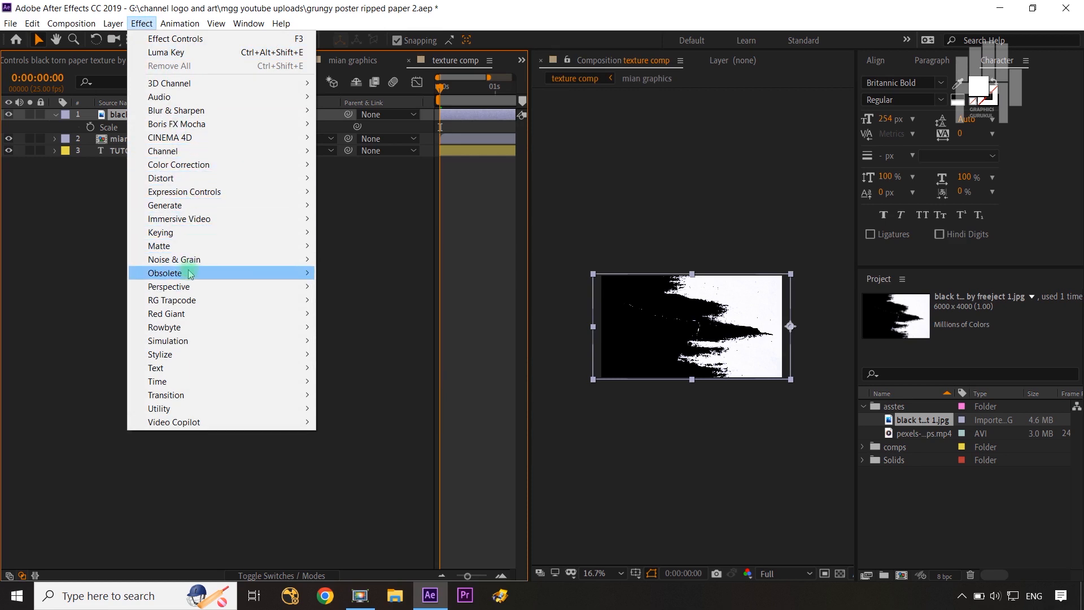
pyautogui.moveTo(210, 272)
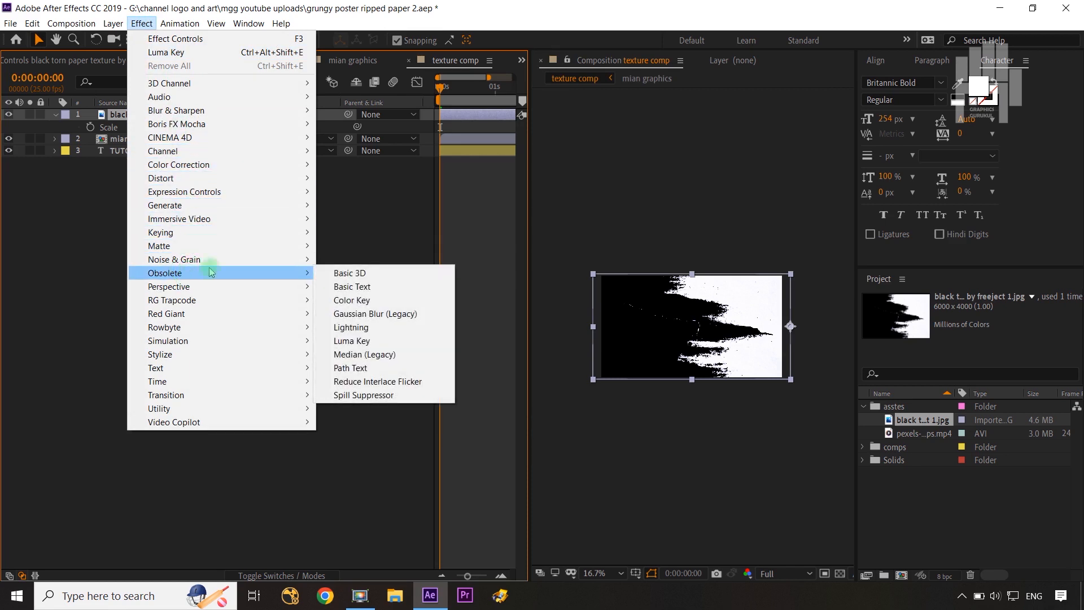
pyautogui.click(353, 341)
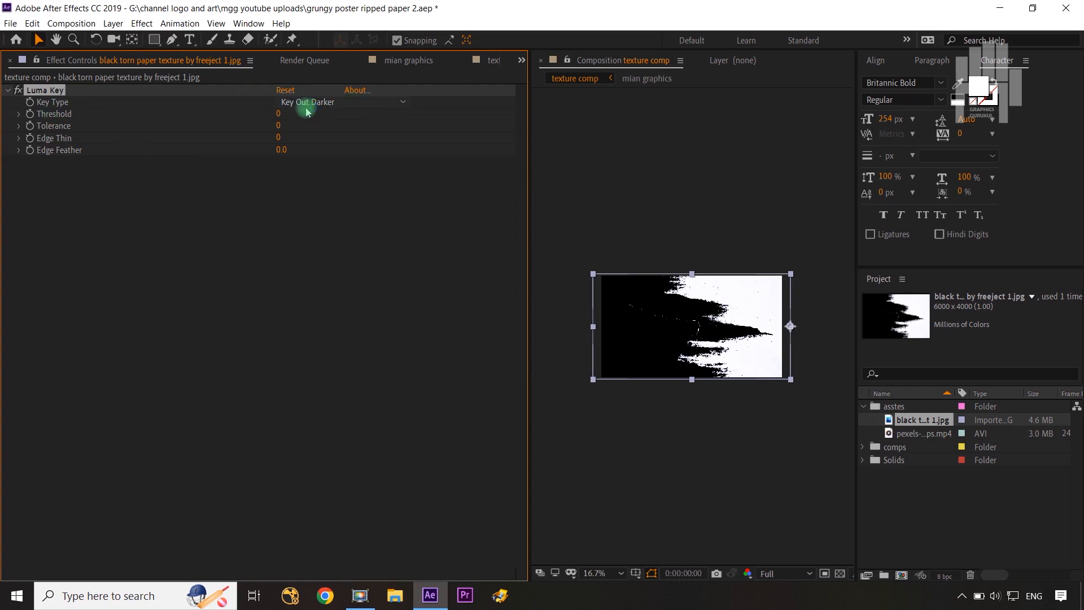
# - Keep the Luma Key type at Key Out Darker and set its Threshold to 50
pyautogui.click(366, 101)
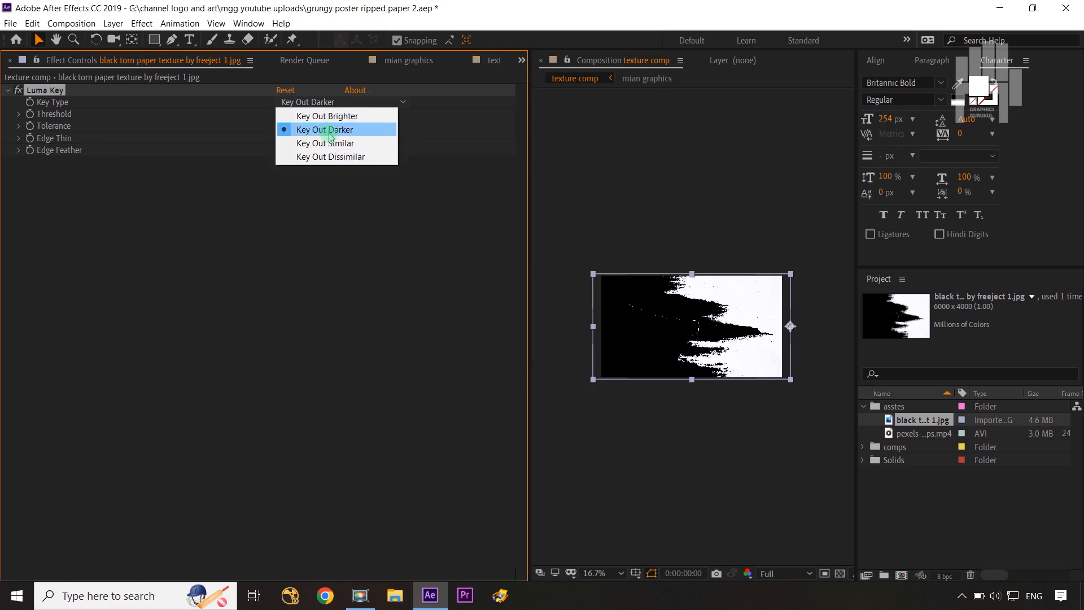
pyautogui.click(446, 136)
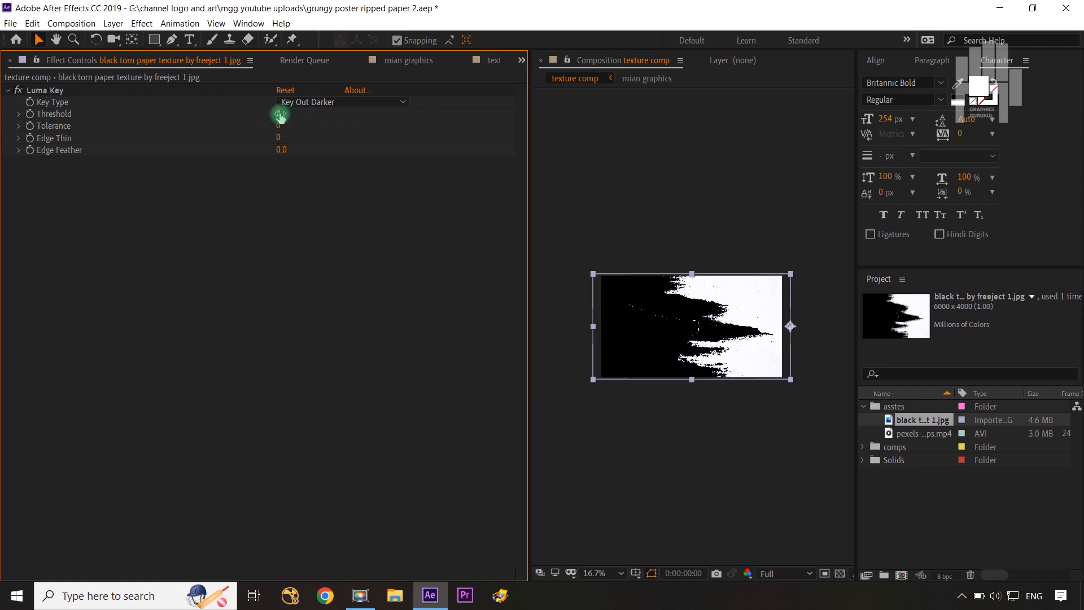
pyautogui.write('4')
pyautogui.press('BackSpace')
pyautogui.write('50')
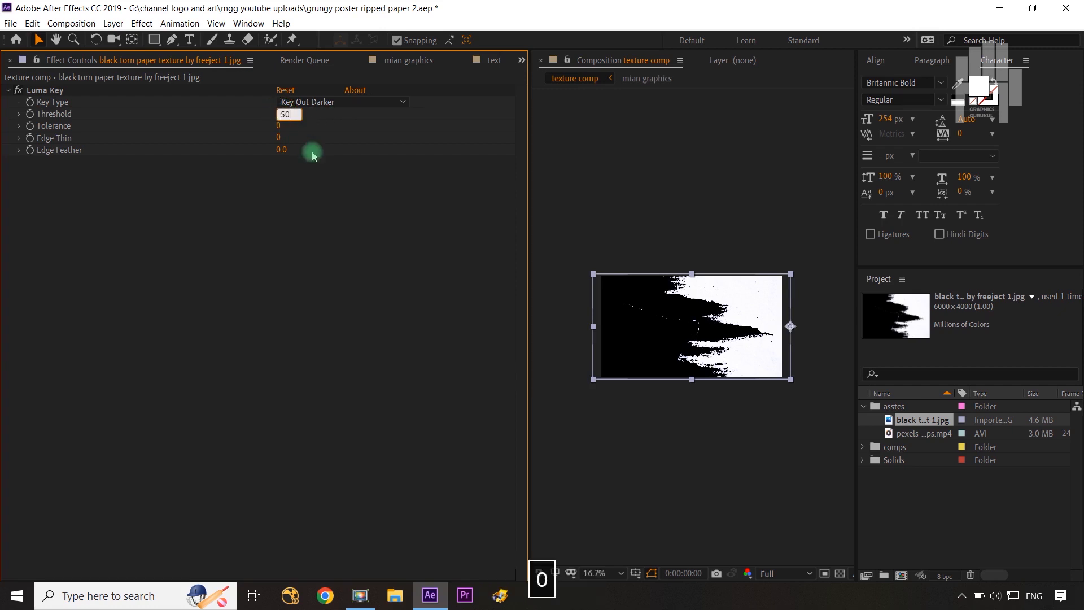
pyautogui.click(329, 182)
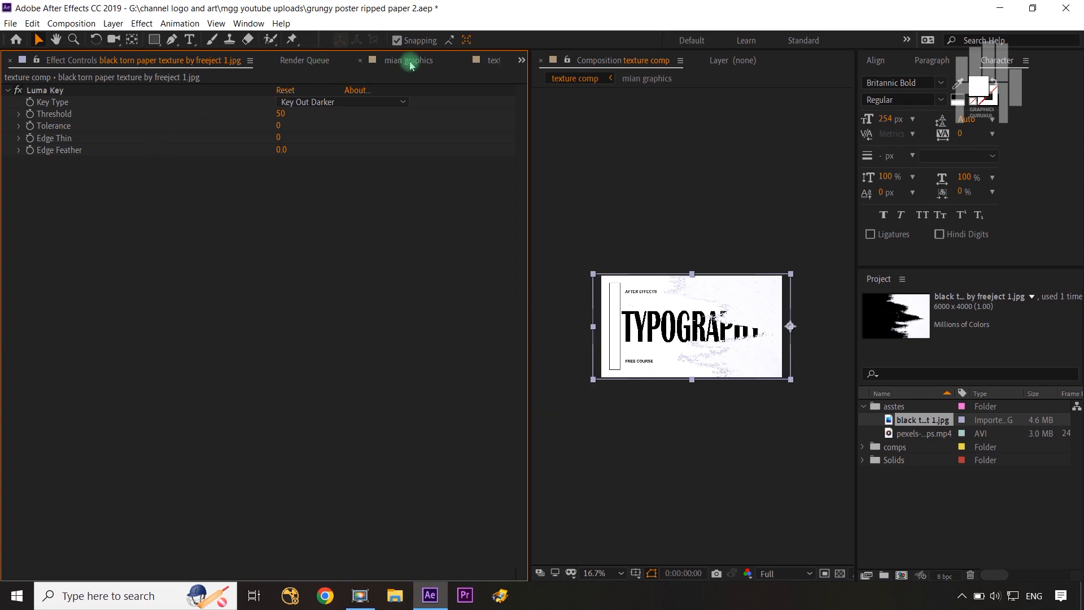
# - Hide the mian graphics and TUTORIAL layers in the texture comp and inspect the keyed texture against the transparency grid
pyautogui.click(482, 69)
pyautogui.click(92, 310)
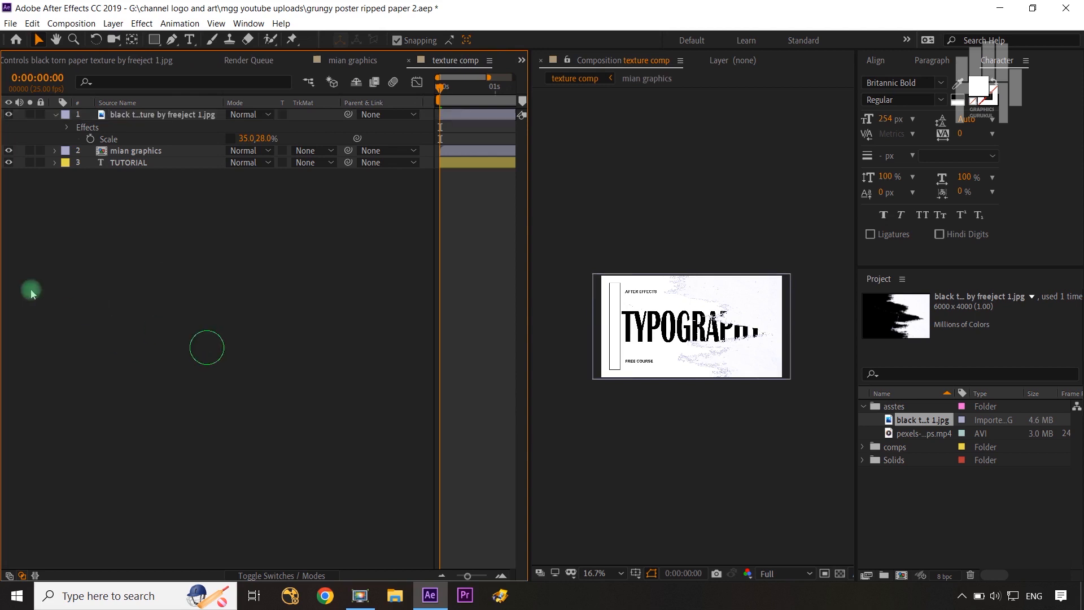
pyautogui.click(9, 151)
pyautogui.click(9, 162)
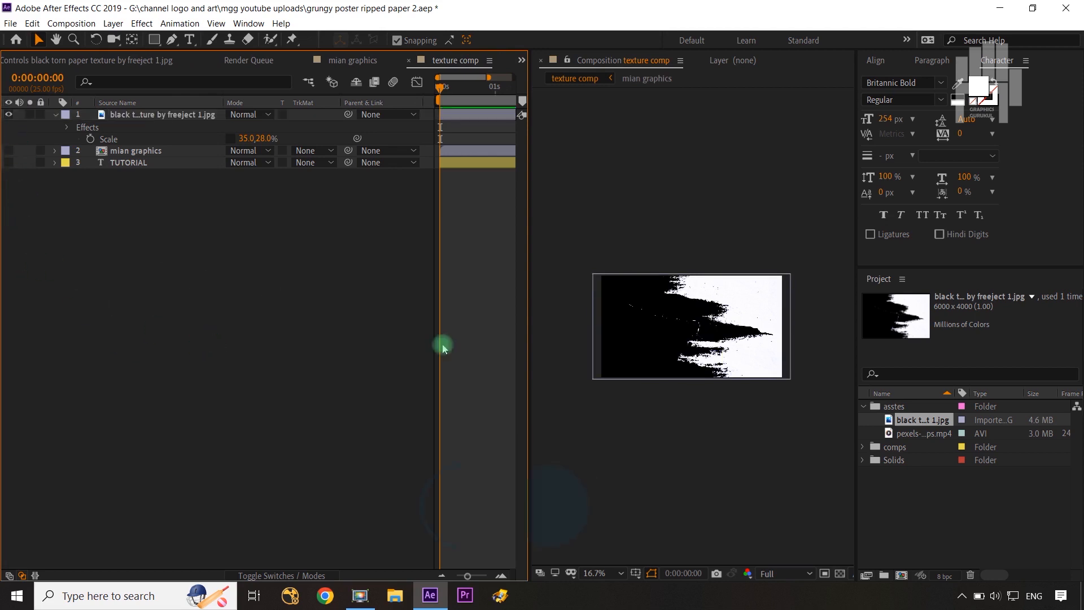
pyautogui.click(716, 572)
pyautogui.click(839, 573)
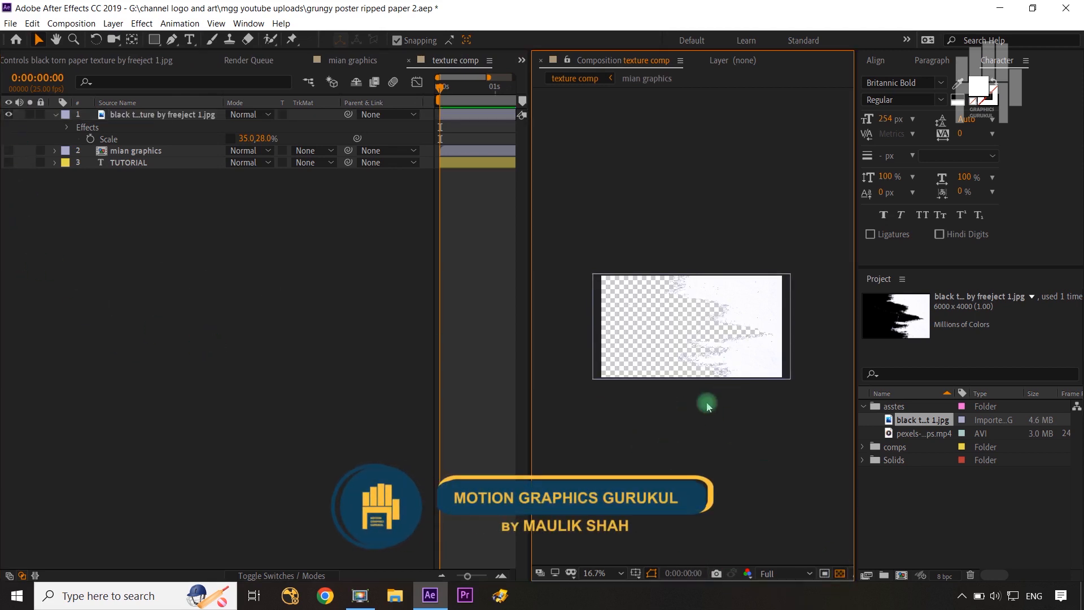
pyautogui.press('/')
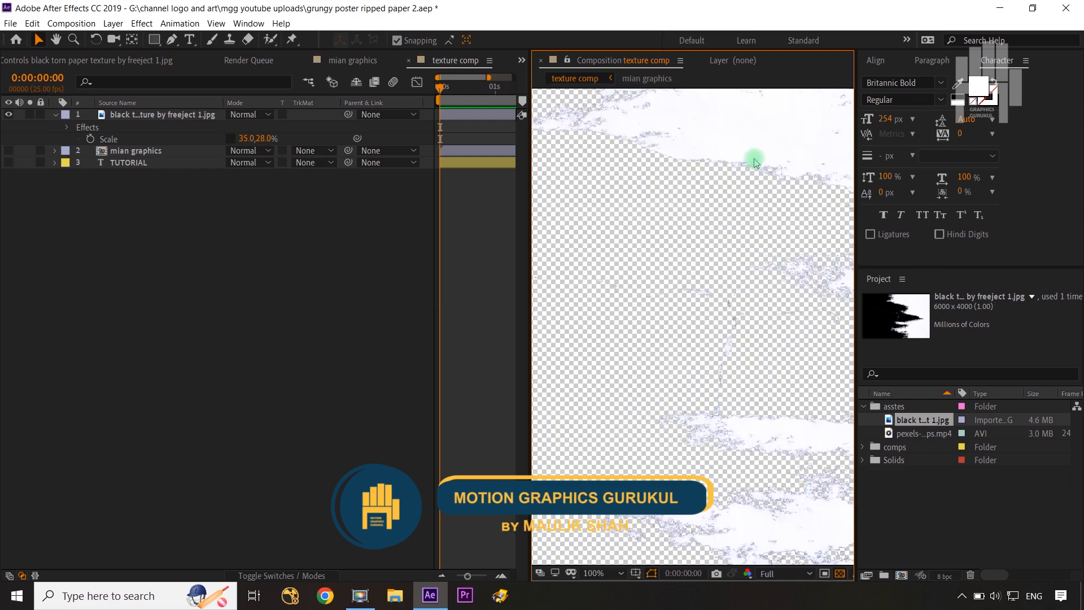
pyautogui.hotkey('shift', '/')
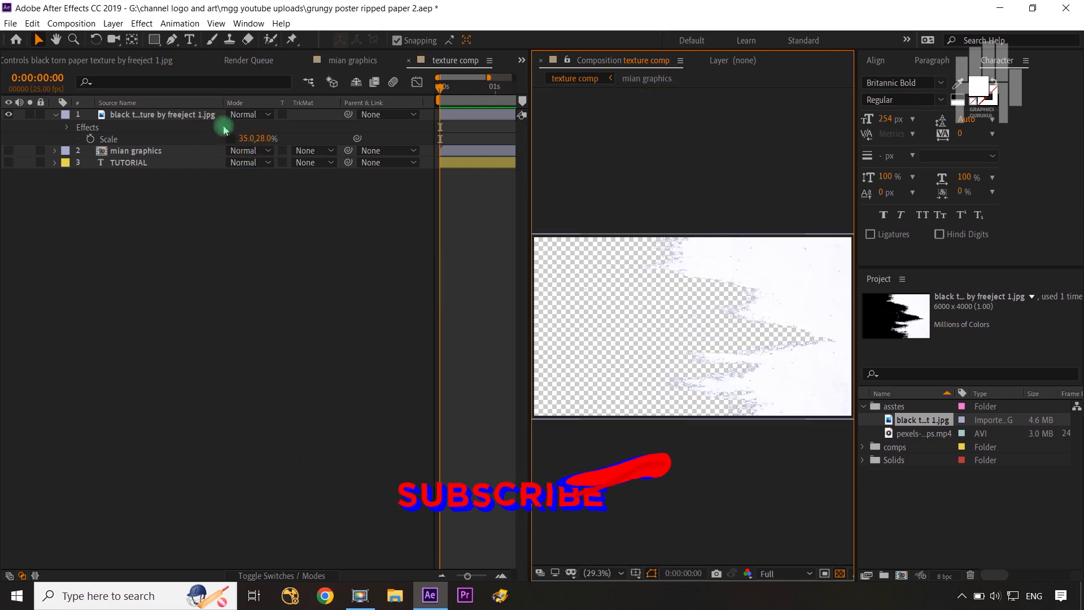
# - Set the Luma Key Threshold of the torn paper texture to 40 and check its keyed edges up close
pyautogui.click(153, 66)
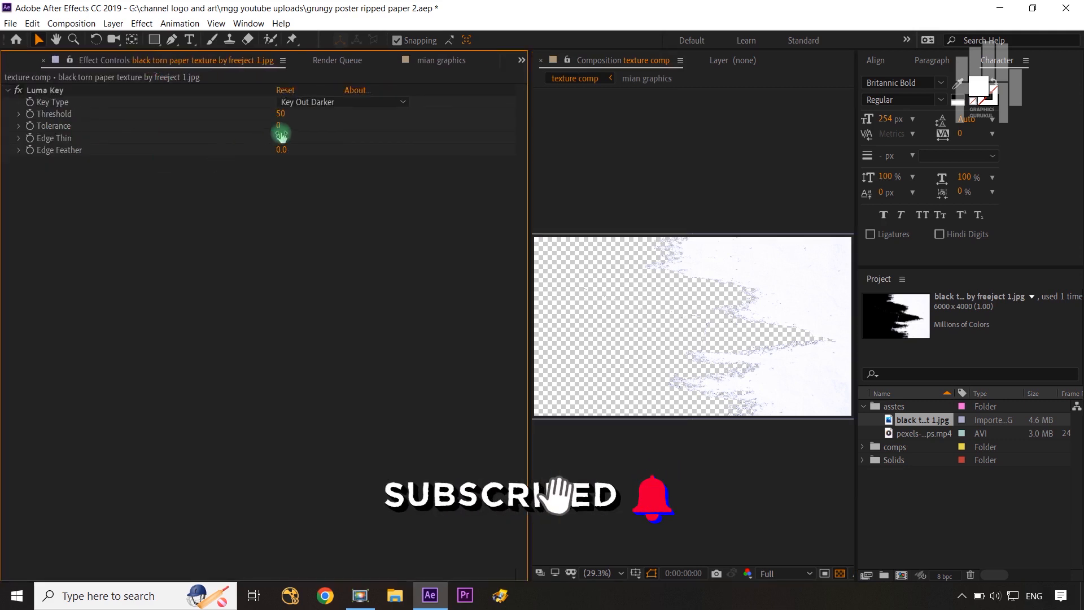
pyautogui.click(280, 115)
pyautogui.write('40')
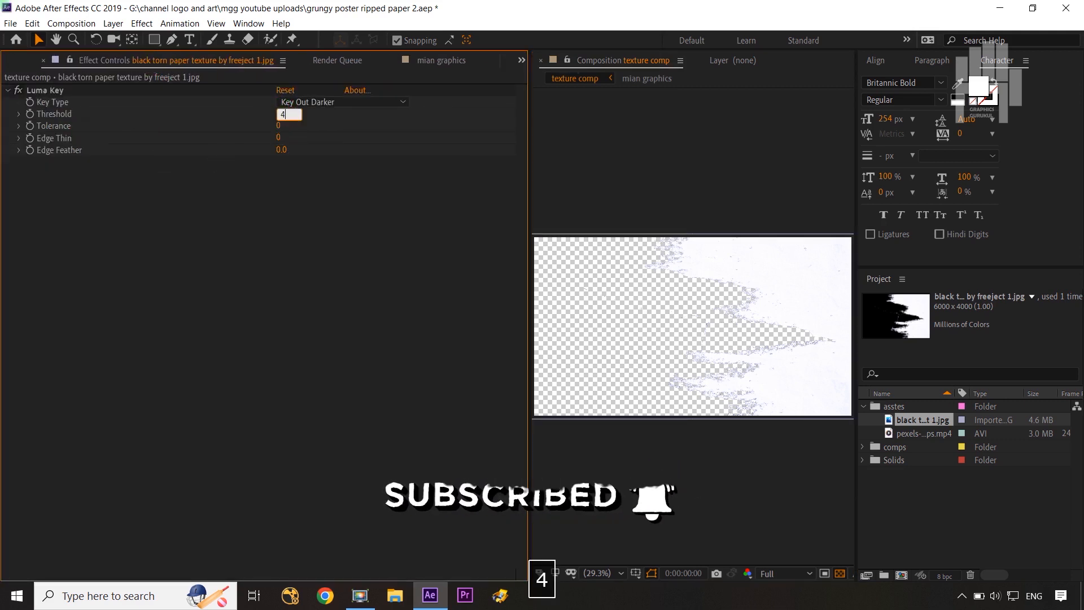
pyautogui.click(297, 204)
pyautogui.click(841, 350)
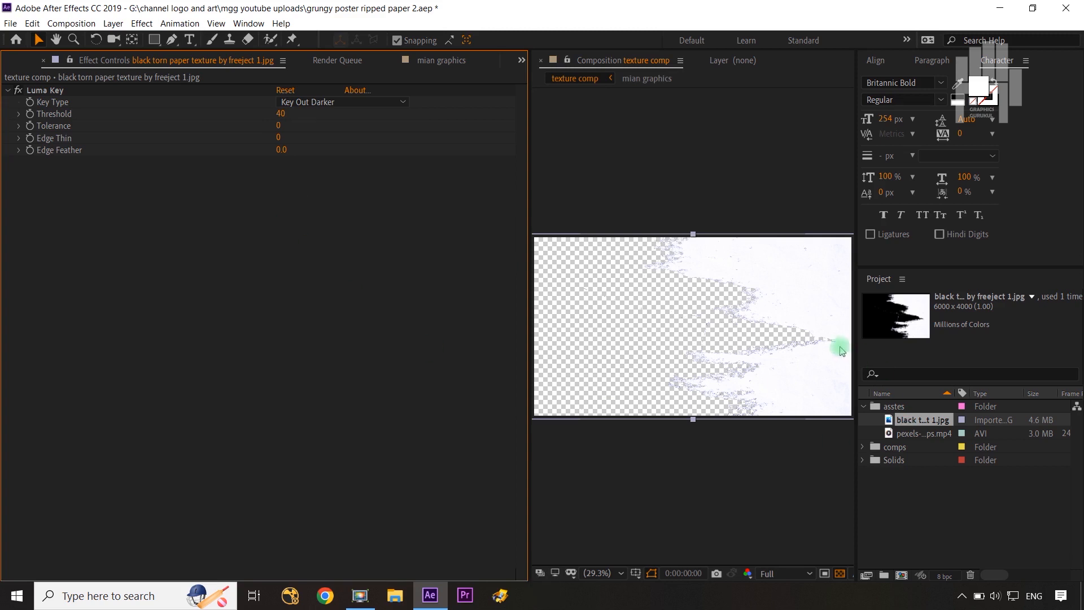
pyautogui.scroll(5, 794, 356)
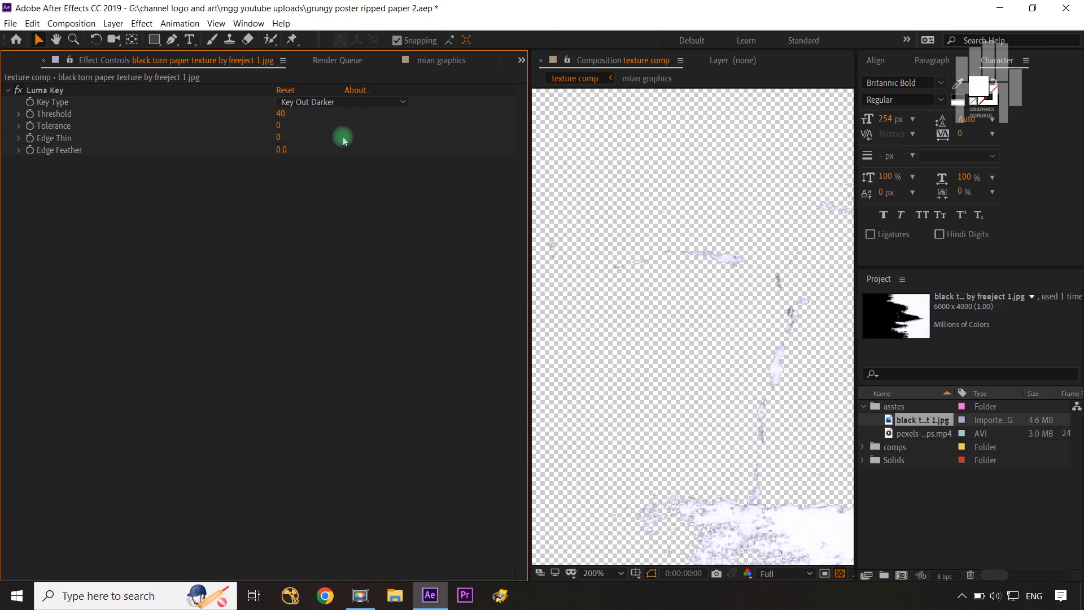
# - Return to the texture comp timeline, fit the composition in view, and make the TUTORIAL and mian graphics layers visible again
pyautogui.click(521, 60)
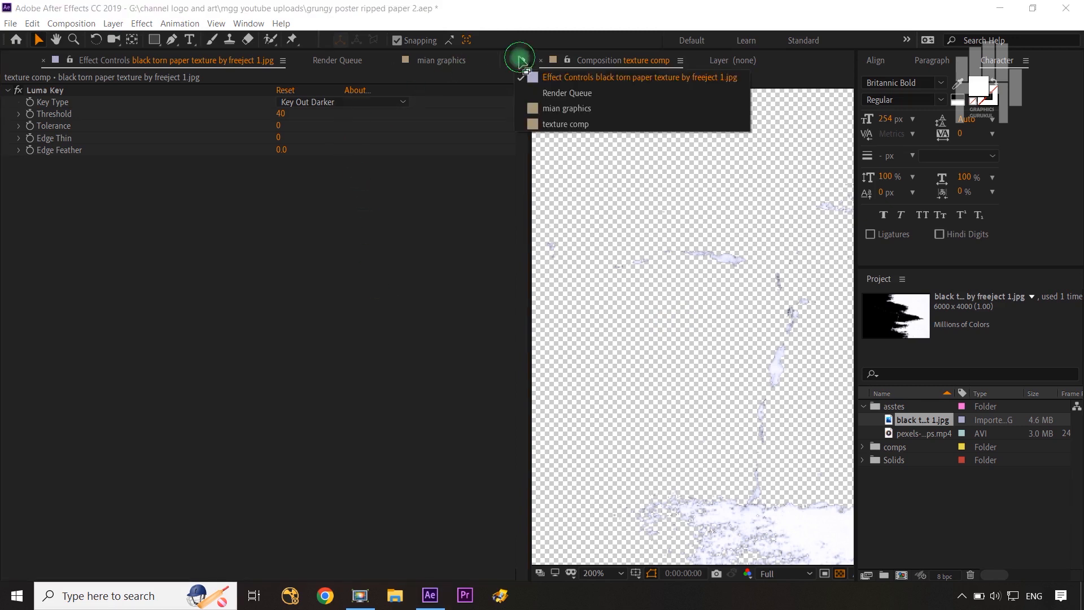
pyautogui.click(561, 111)
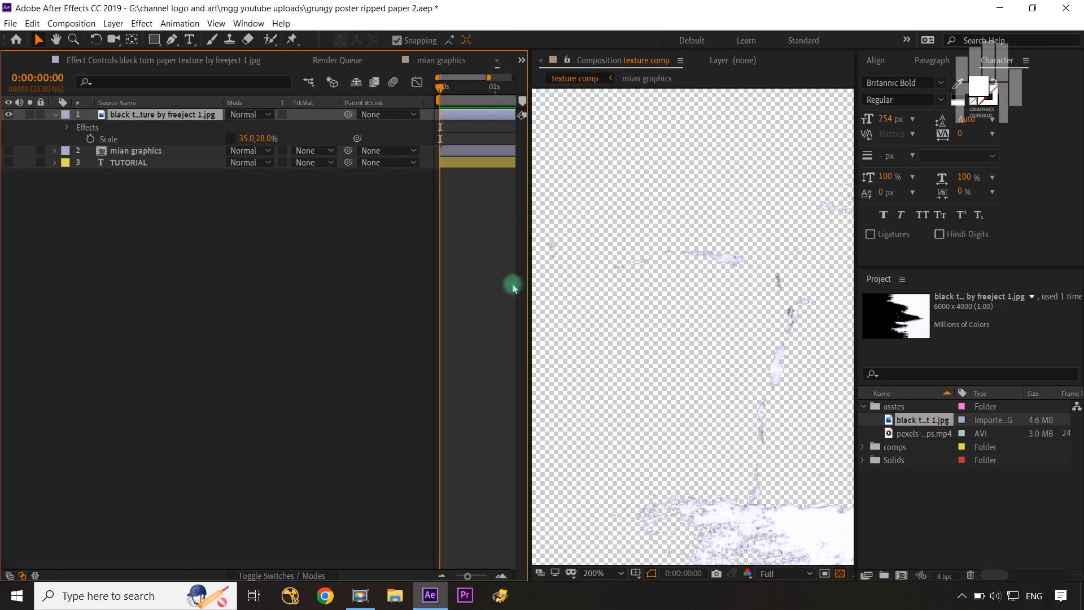
pyautogui.hotkey('shift', '/')
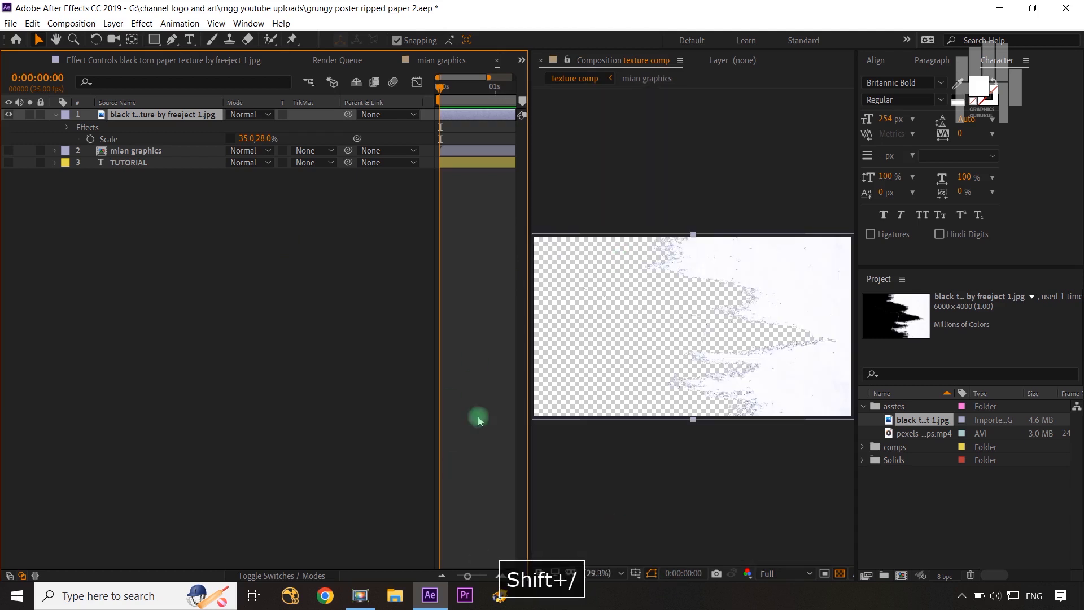
pyautogui.click(9, 162)
pyautogui.click(9, 151)
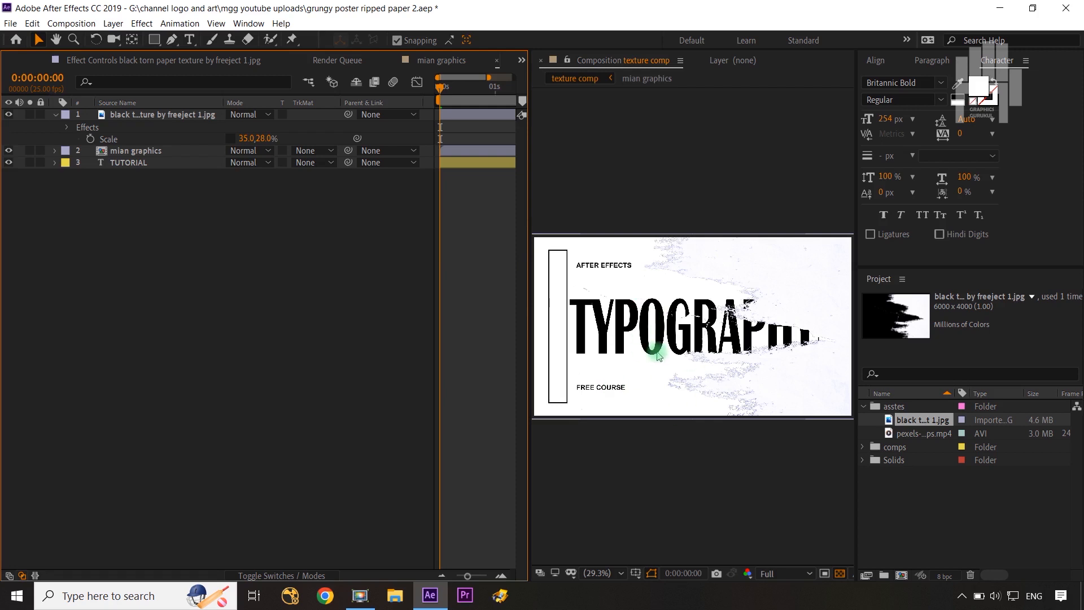
# - Check the TUTORIAL text with the mian graphics layer temporarily hidden, and turn off the transparency grid
pyautogui.click(9, 150)
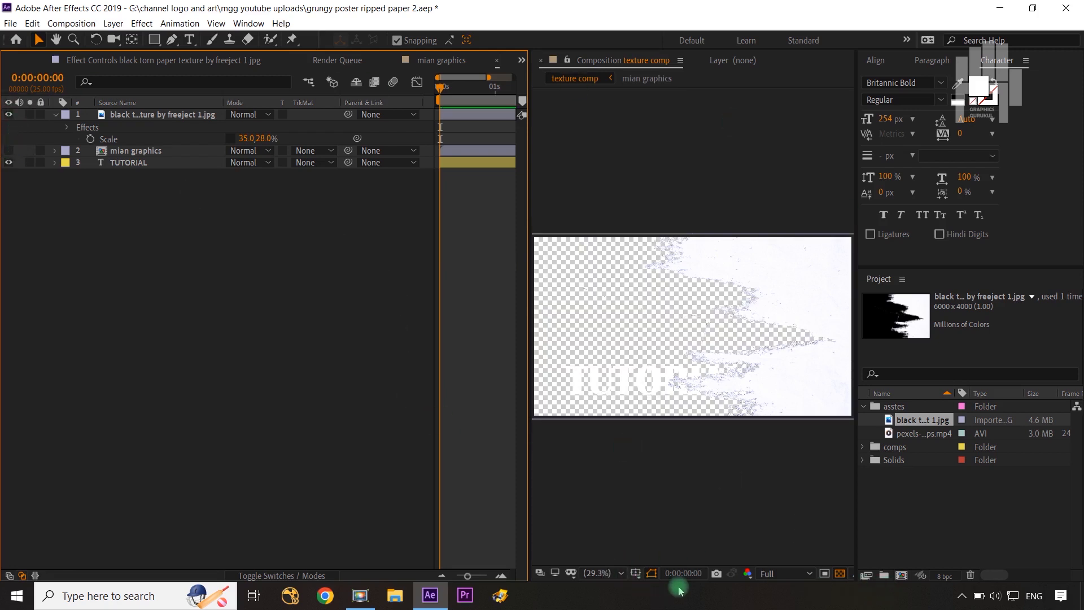
pyautogui.click(844, 576)
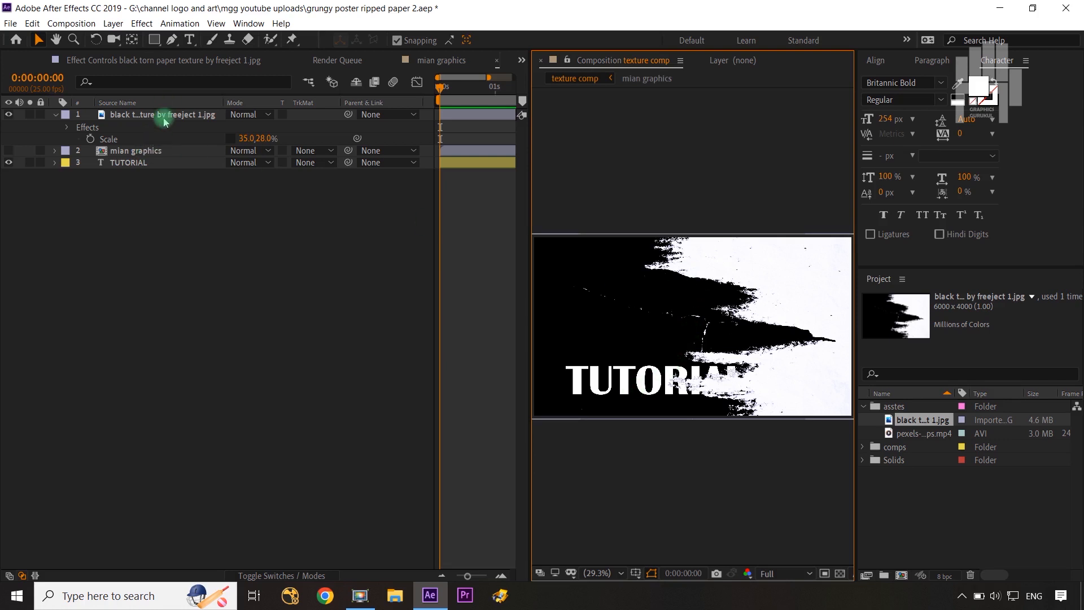
pyautogui.click(8, 150)
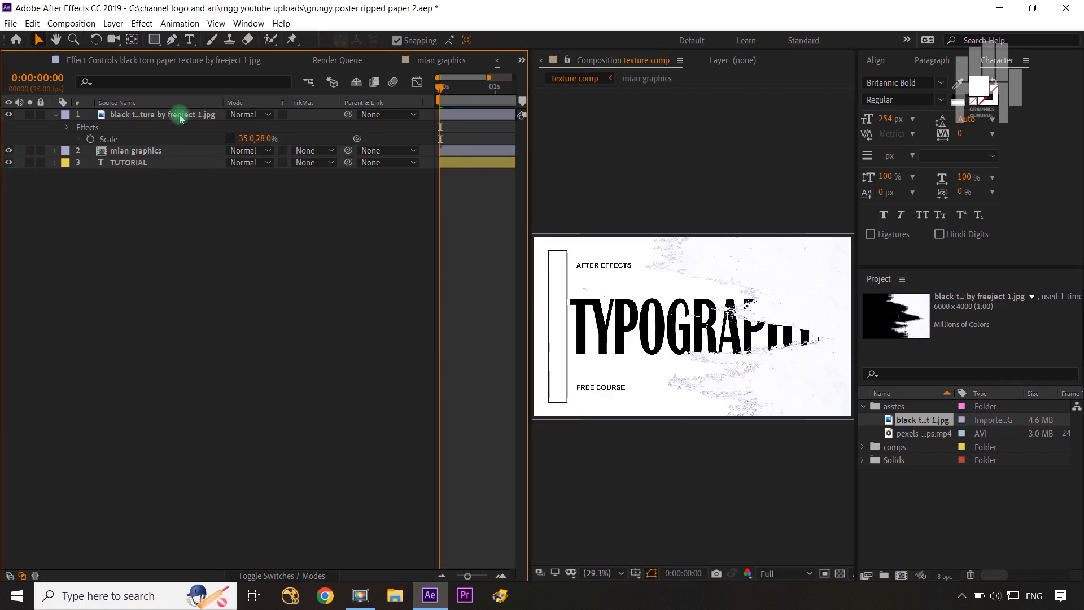
# - Set the mian graphics layer's track matte to Luma using the torn paper texture, and check the result's transparency
pyautogui.click(320, 151)
pyautogui.click(339, 210)
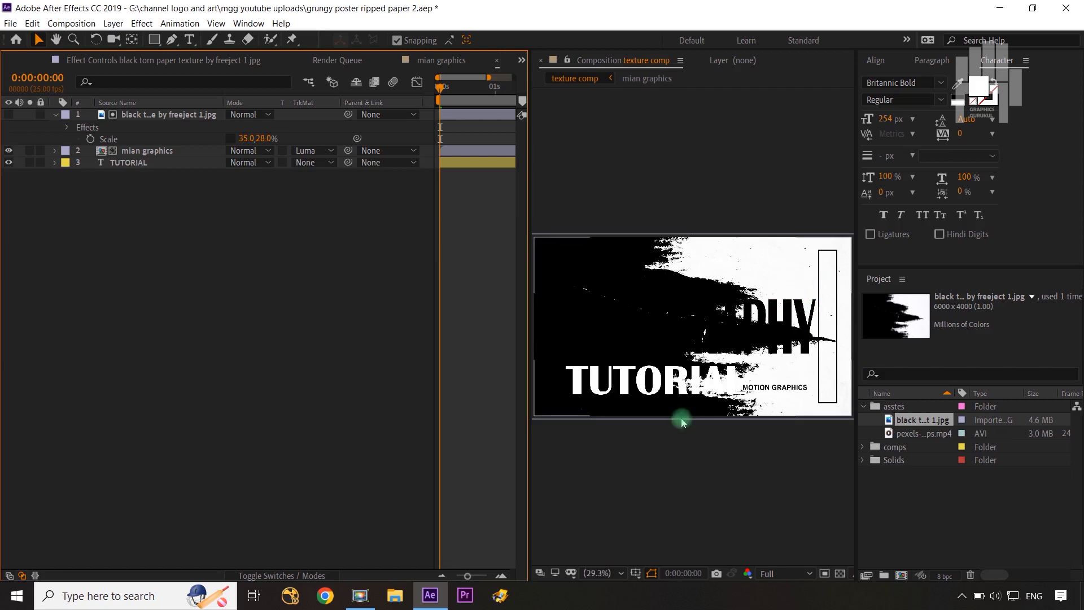
pyautogui.click(841, 573)
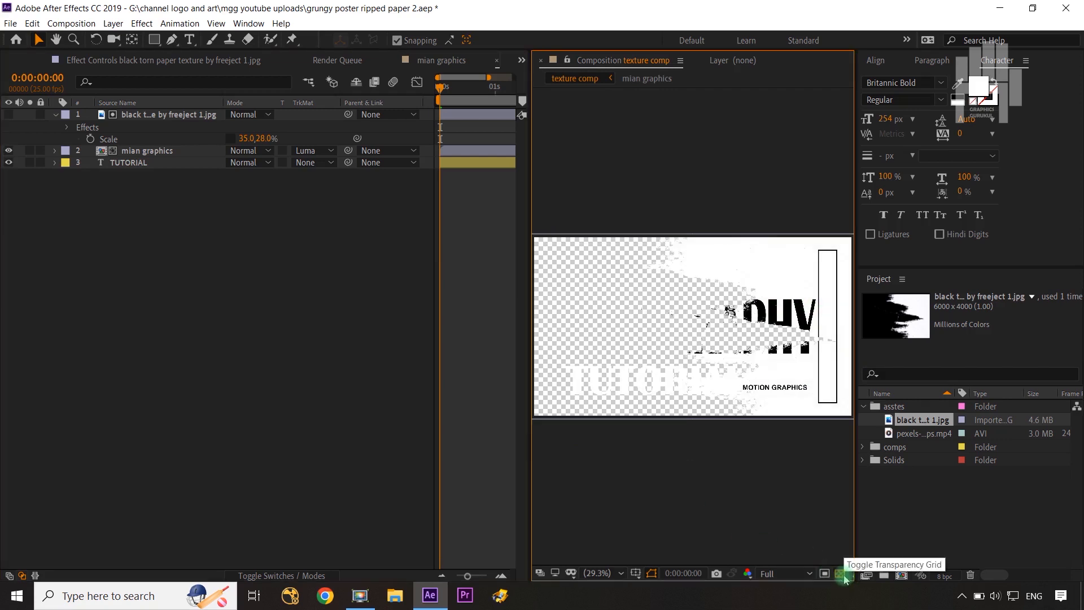
pyautogui.click(840, 573)
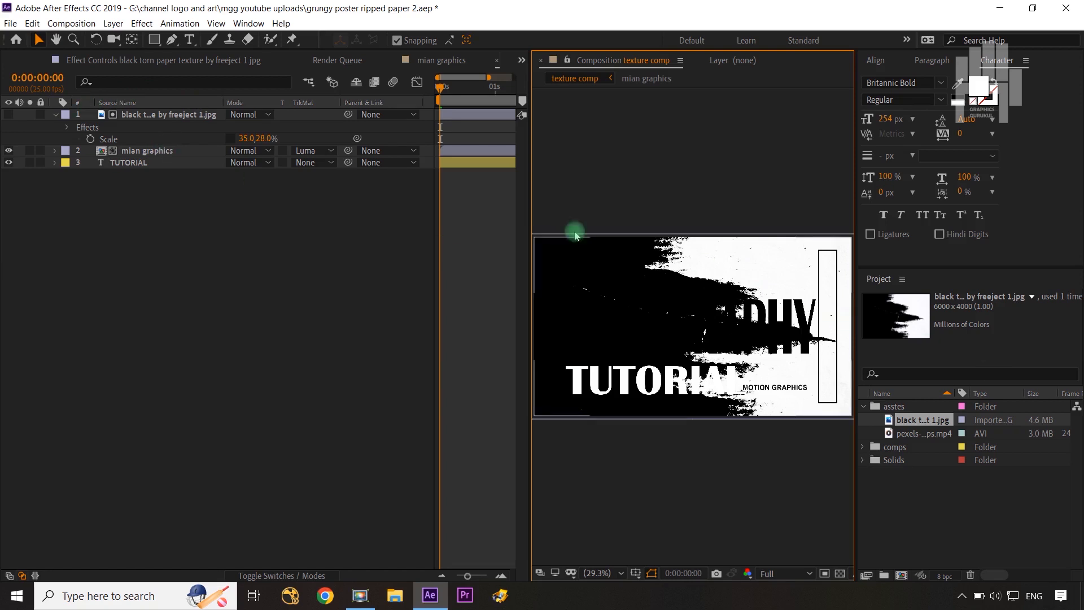
# - Reveal the Position and Scale properties of the mian graphics layer and the torn paper texture layer
pyautogui.click(147, 290)
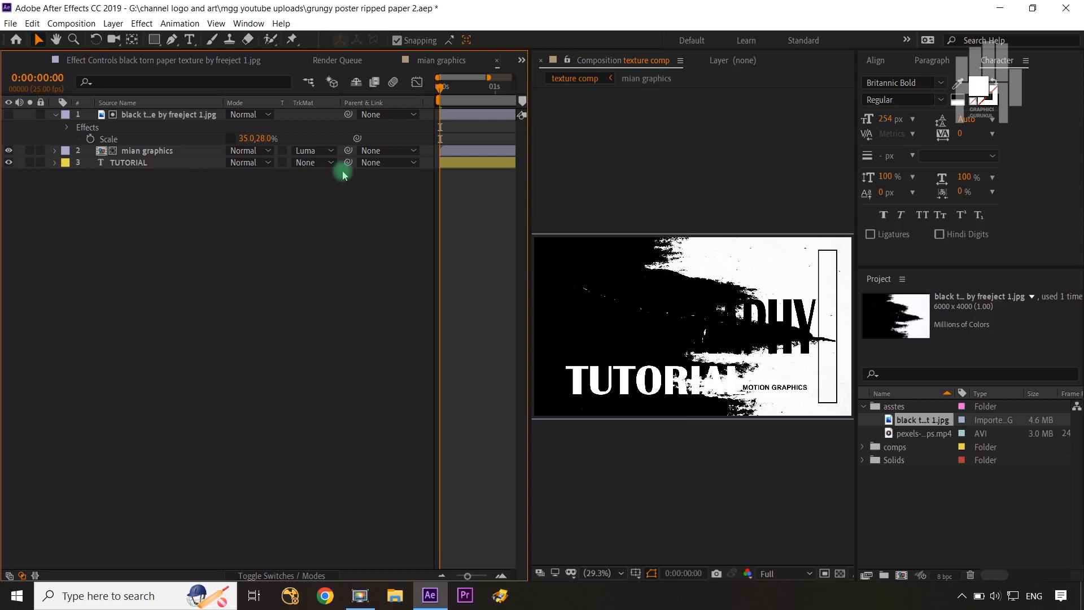
pyautogui.click(147, 153)
pyautogui.press('p')
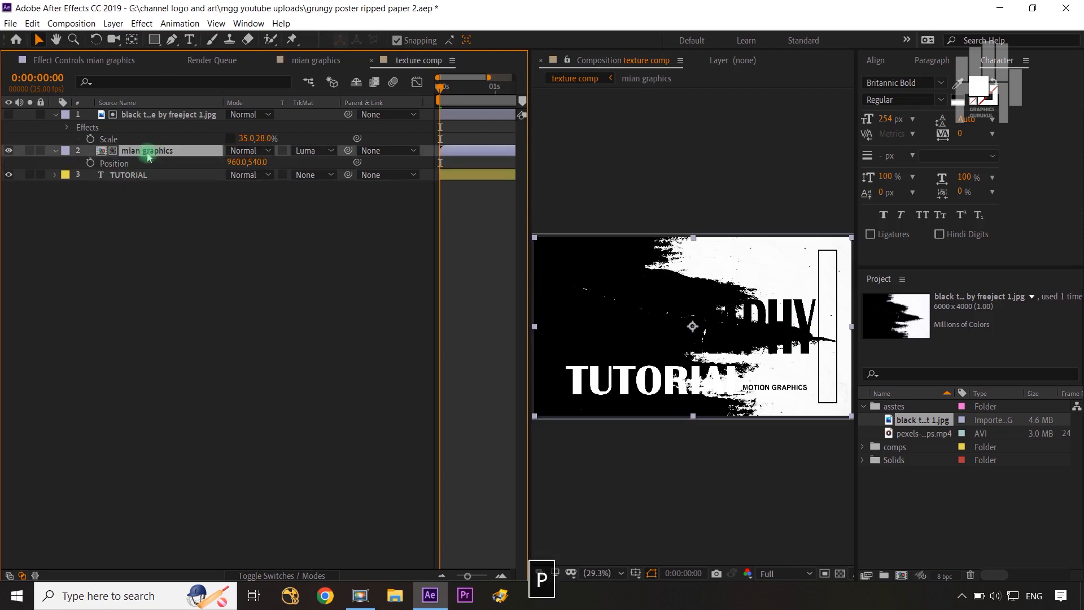
pyautogui.hotkey('shift', 's')
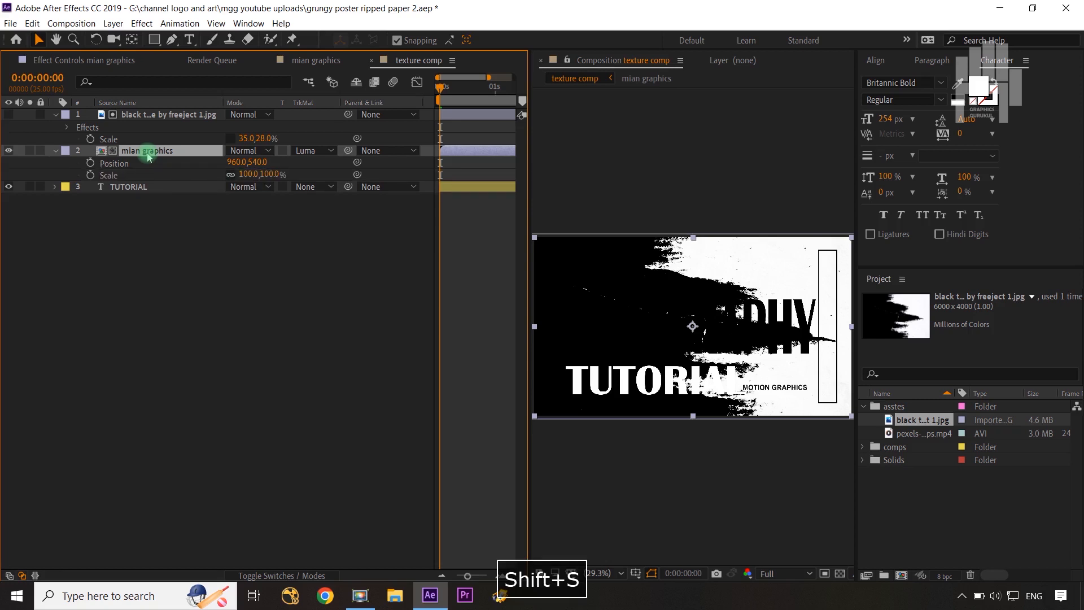
pyautogui.click(154, 117)
pyautogui.press('p')
pyautogui.hotkey('shift', 's')
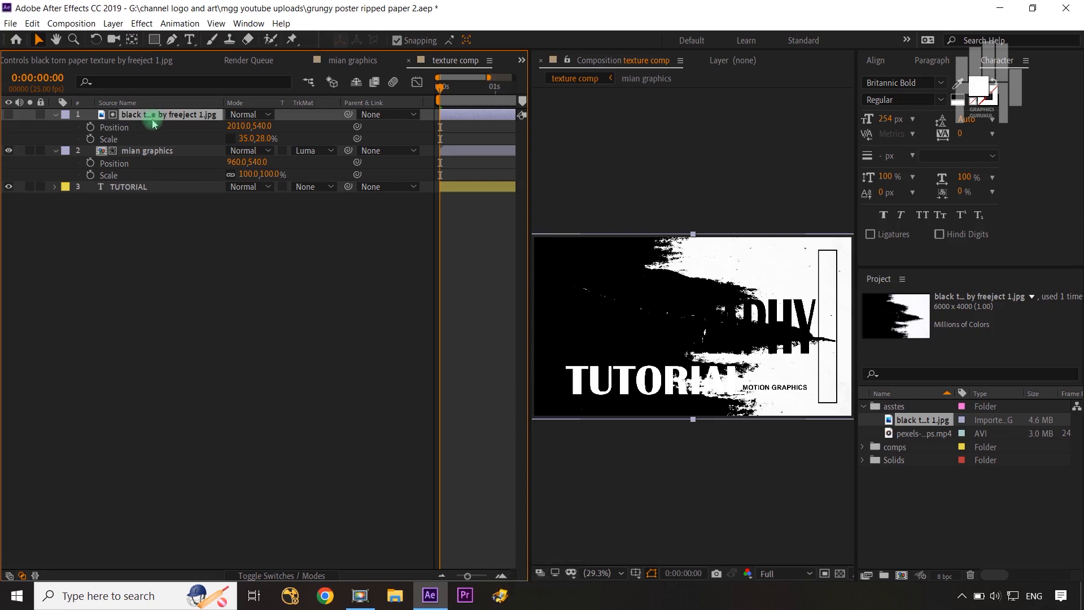
# - Rename the torn paper layer as texture
pyautogui.press('Return')
pyautogui.write('texture')
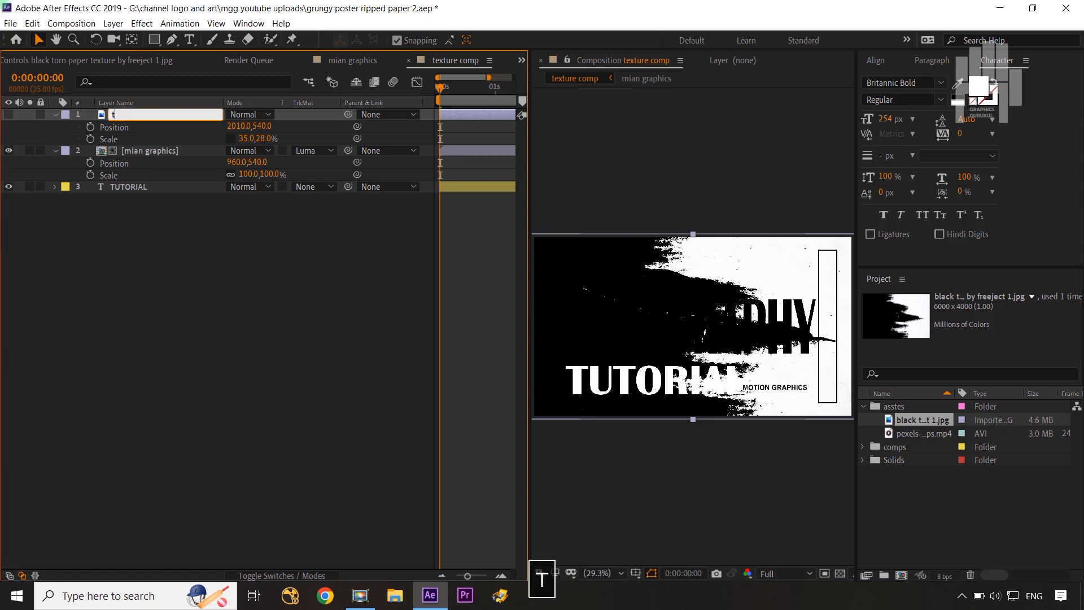
pyautogui.click(151, 208)
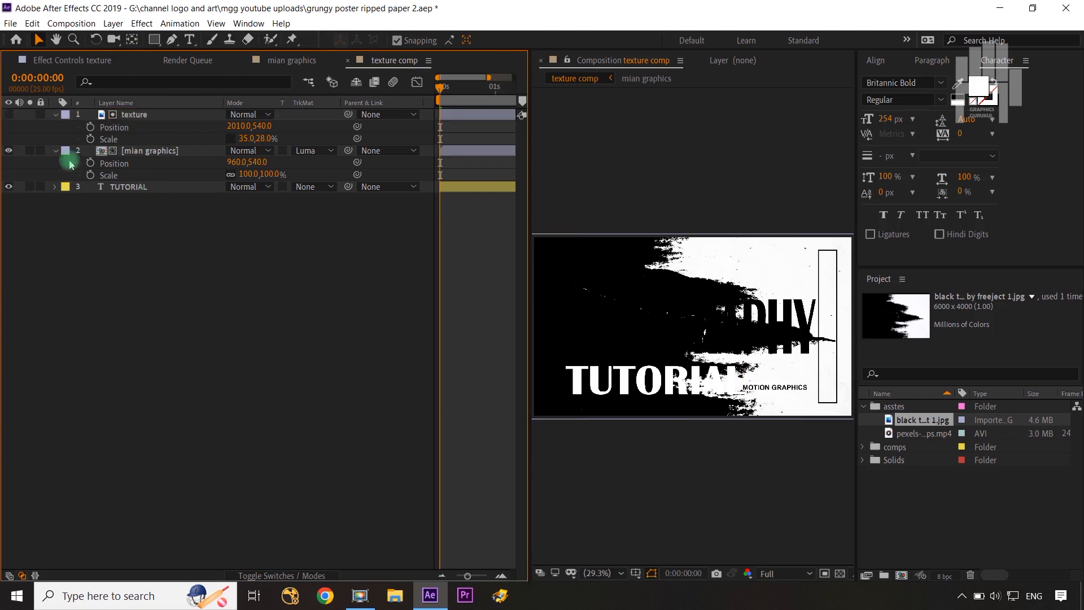
# - Collapse the texture layer's properties and set the label colour of both the texture and mian graphics layers to Aqua
pyautogui.click(56, 115)
pyautogui.click(149, 114)
pyautogui.keyDown('ctrl'); pyautogui.click(148, 127); pyautogui.keyUp('ctrl')
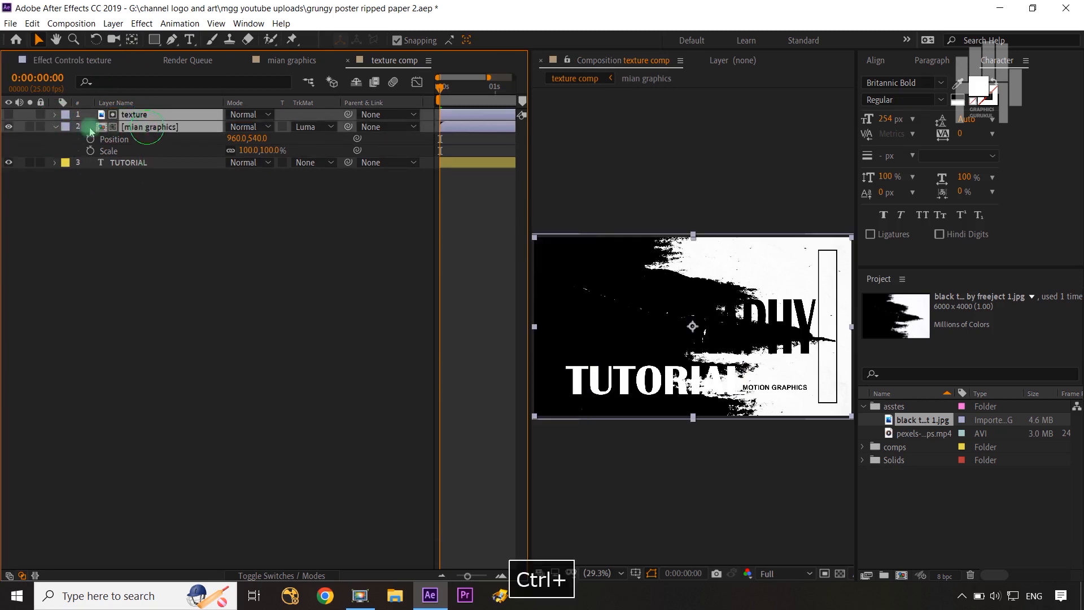
pyautogui.click(66, 120)
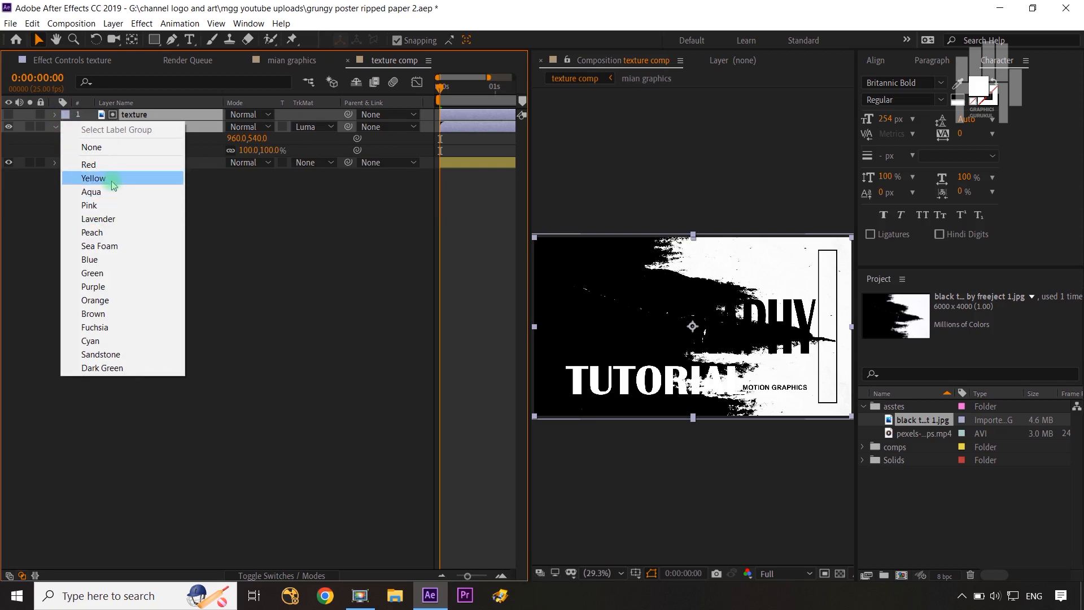
pyautogui.click(91, 191)
pyautogui.click(287, 235)
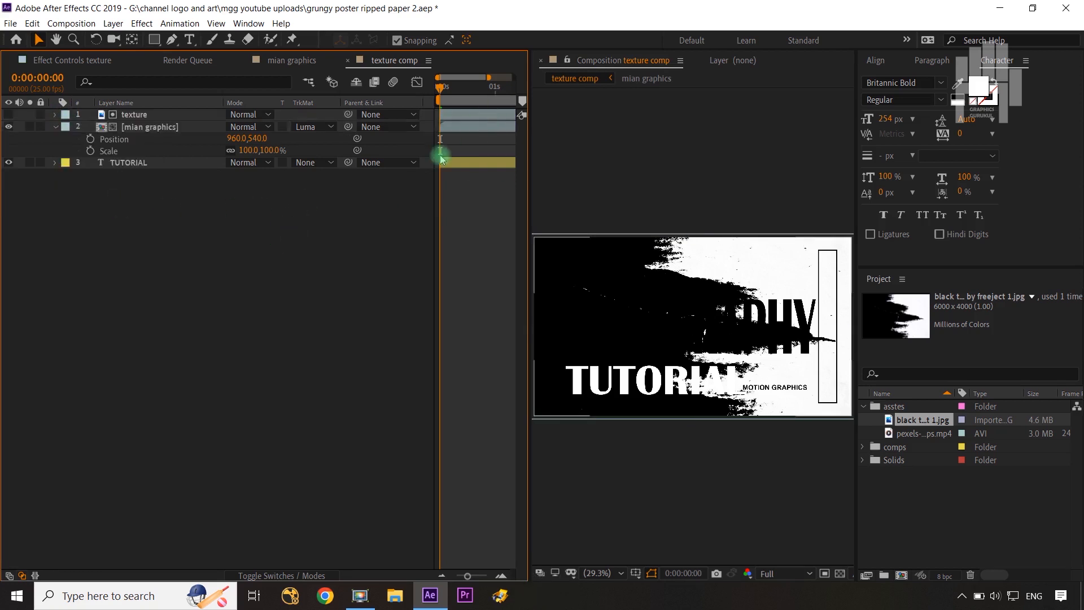
# - Collapse the mian graphics layer and start Position and Scale keyframes on the texture layer at frame 0
pyautogui.click(55, 129)
pyautogui.click(123, 114)
pyautogui.press('p')
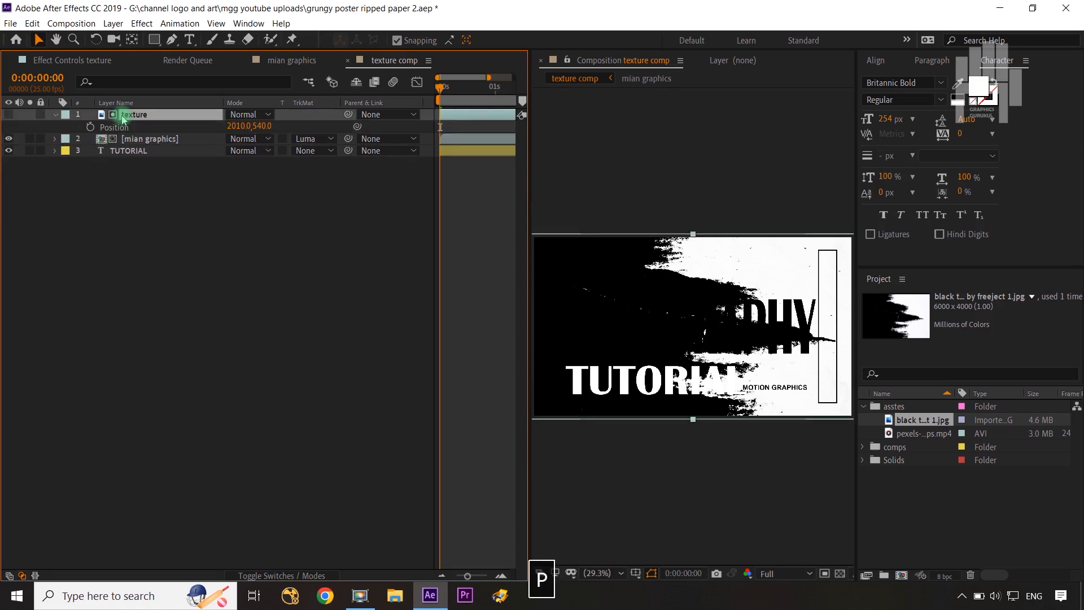
pyautogui.hotkey('shift', 's')
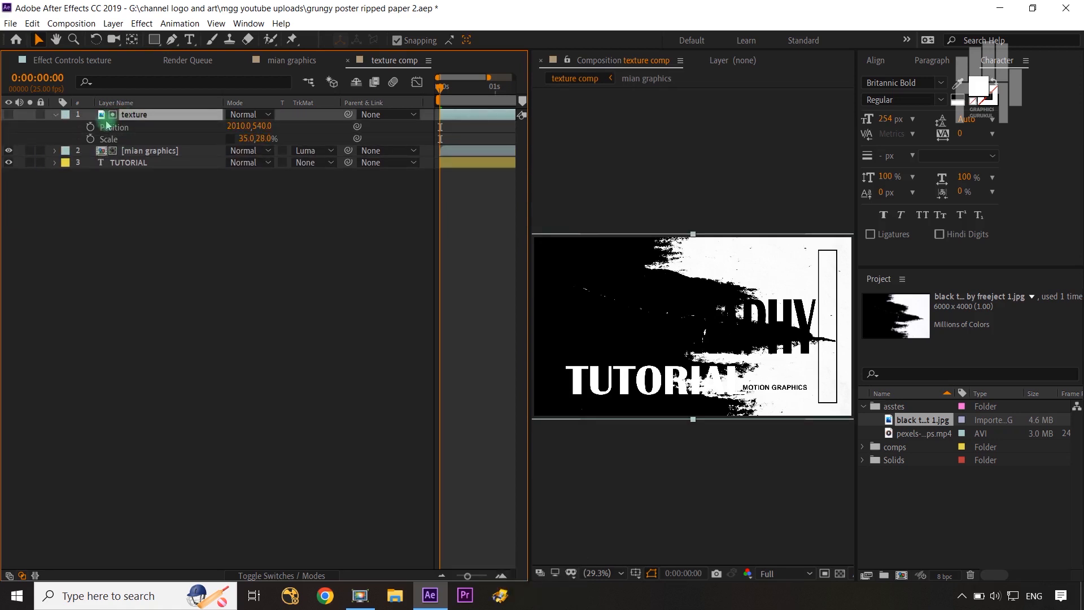
pyautogui.click(91, 127)
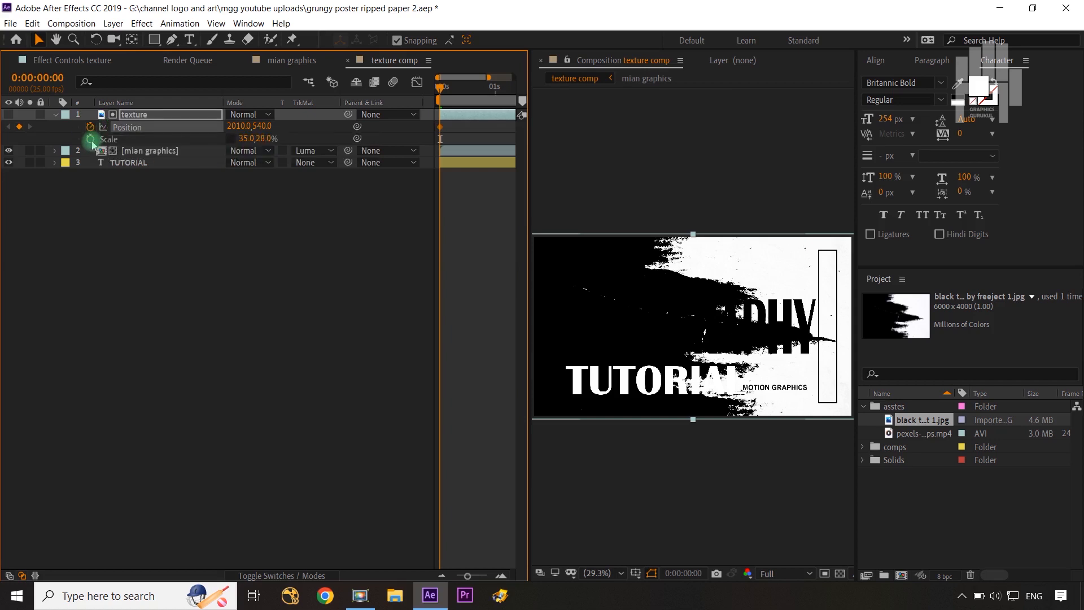
pyautogui.click(90, 139)
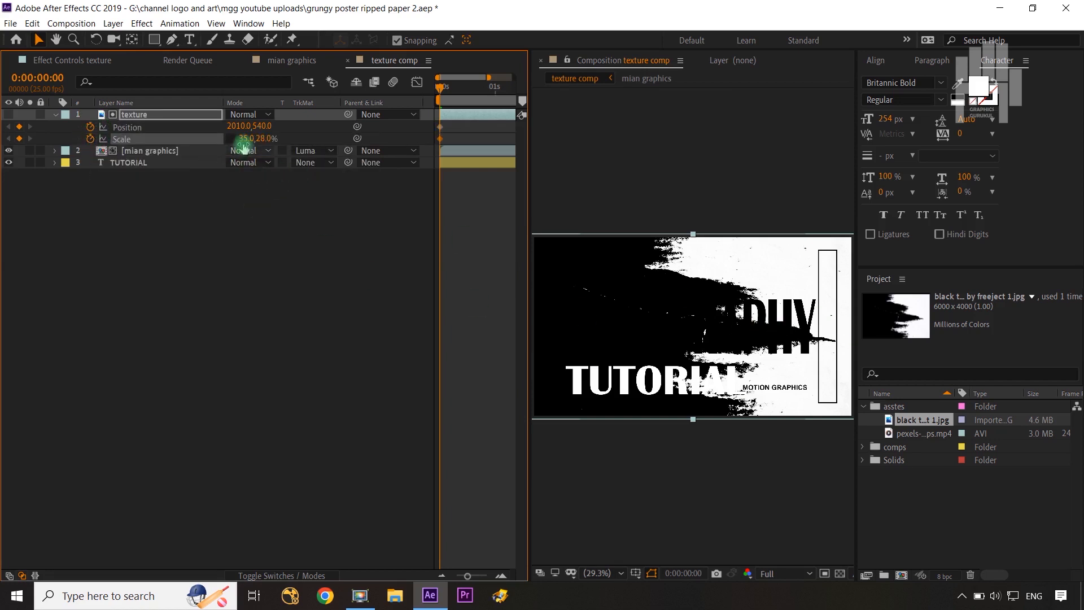
pyautogui.moveTo(247, 126); pyautogui.dragTo(598, 172)
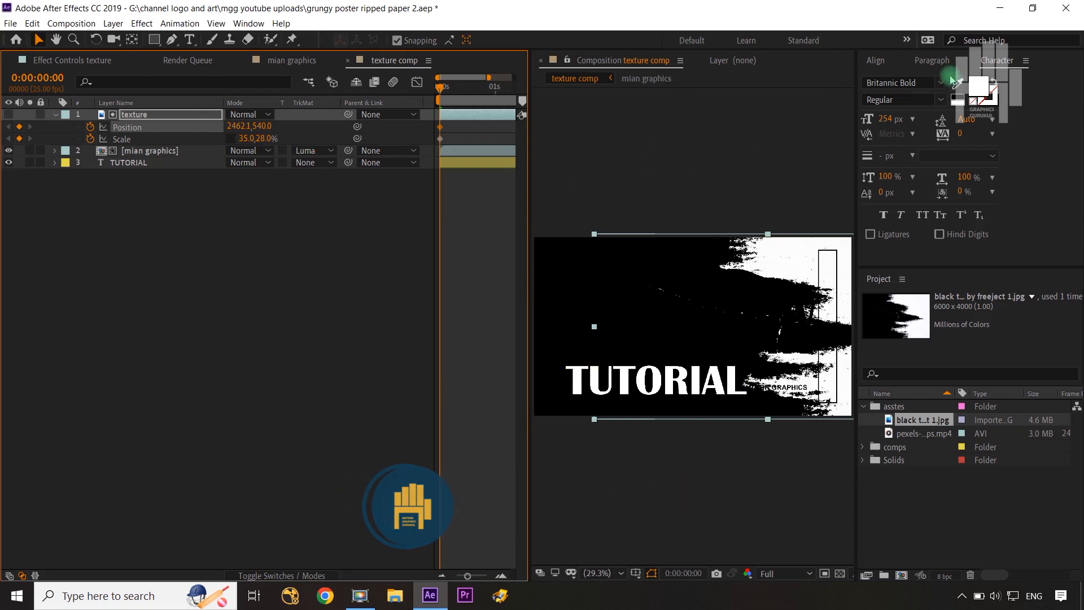
pyautogui.click(876, 60)
pyautogui.click(895, 94)
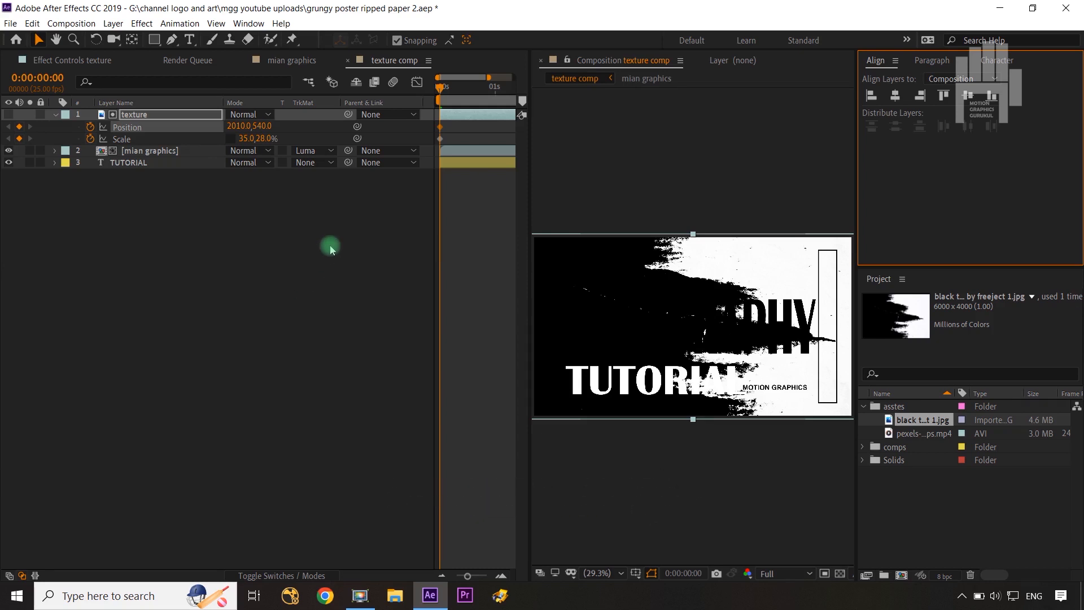
# - Reveal the texture layer's Rotation and start its keyframes at frame 0
pyautogui.click(278, 163)
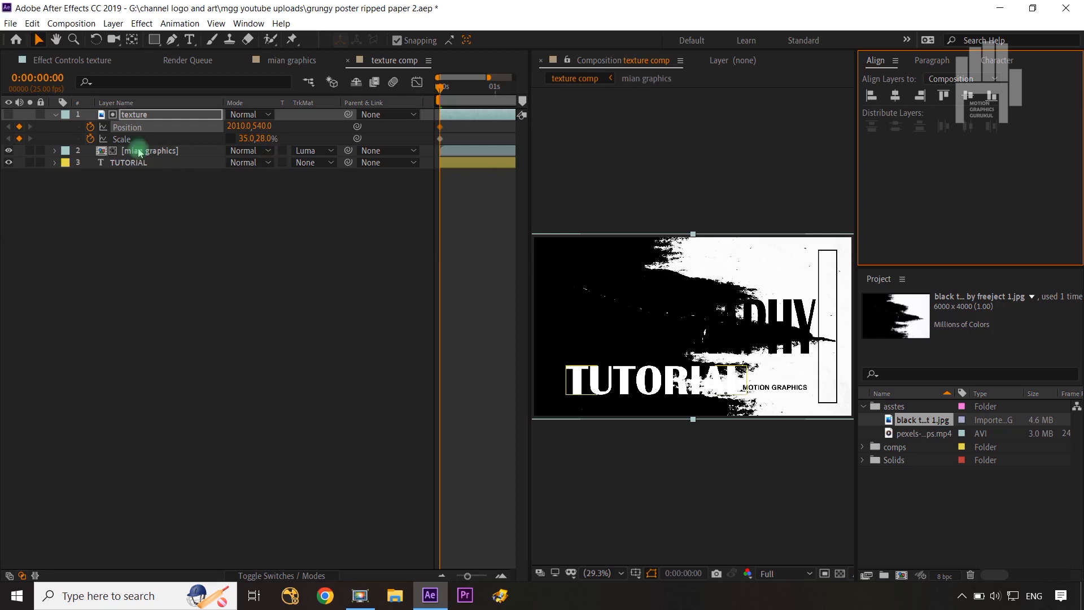
pyautogui.click(171, 121)
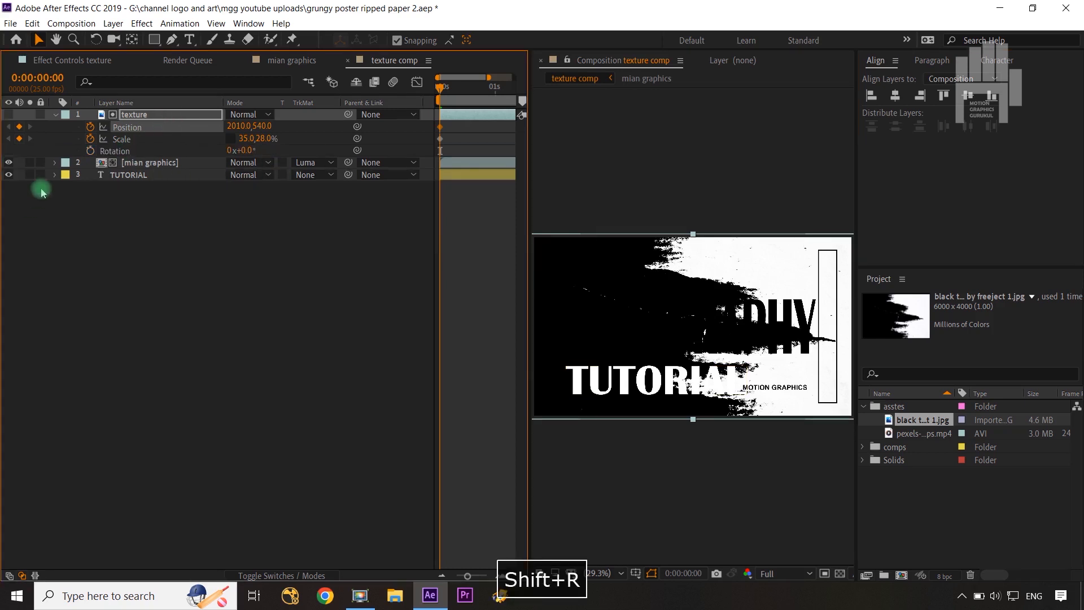
pyautogui.hotkey('shift', 'r')
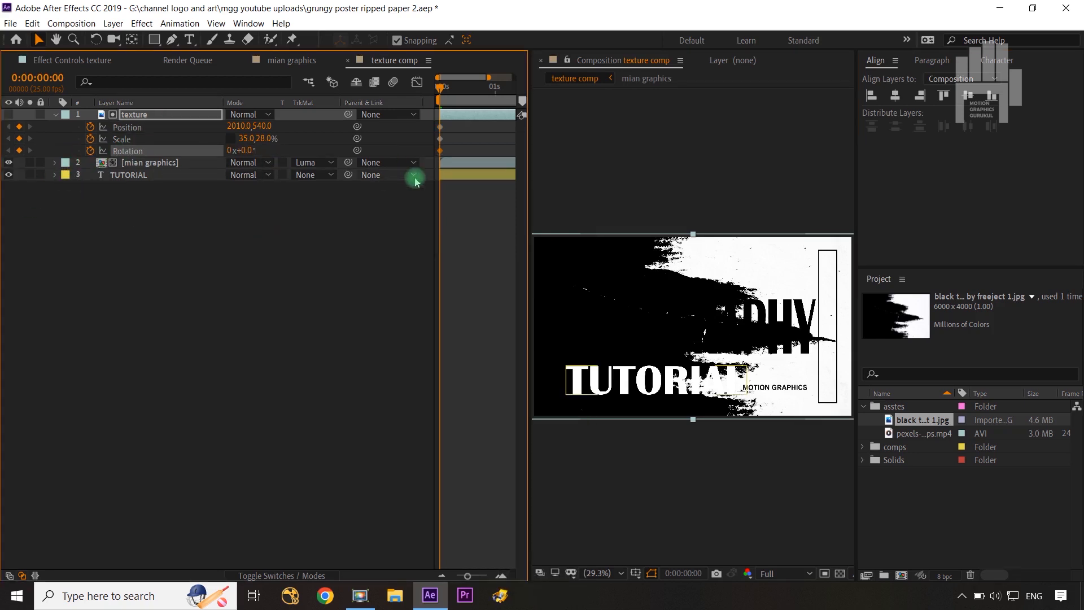
# - At frame 3, keyframe the texture layer with Position about 2710.7, 492.2, Scale 80, 74% and Rotation 13°
pyautogui.hotkey('ctrl', 'Right')
pyautogui.hotkey('ctrl', 'Right')
pyautogui.hotkey('ctrl', 'Right')
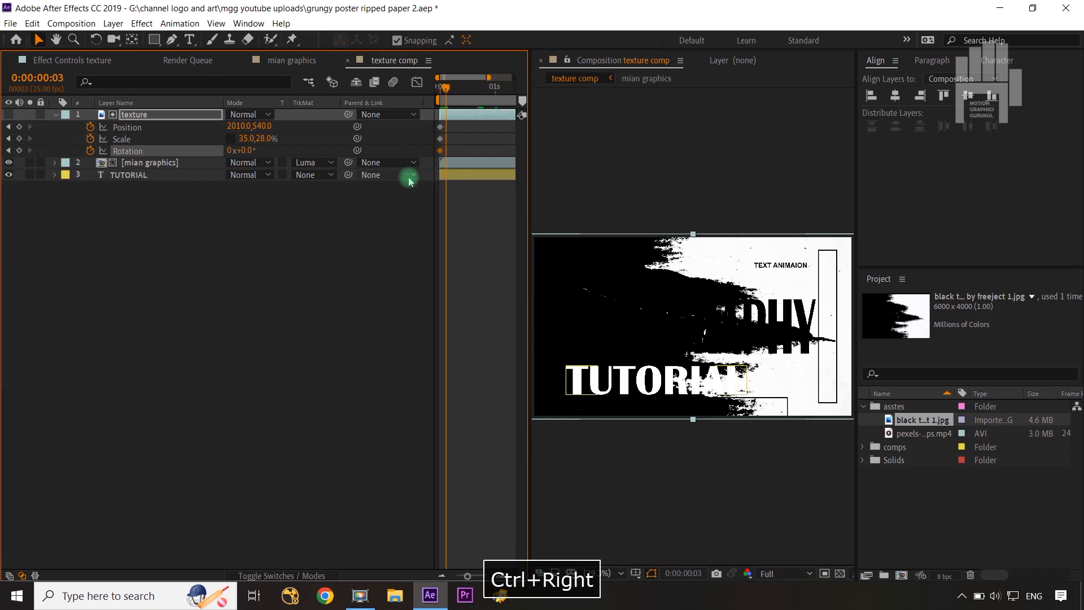
pyautogui.moveTo(268, 141)
pyautogui.mouseDown()
pyautogui.moveTo(282, 138)
pyautogui.moveTo(246, 141)
pyautogui.moveTo(276, 138)
pyautogui.moveTo(259, 137)
pyautogui.mouseUp()
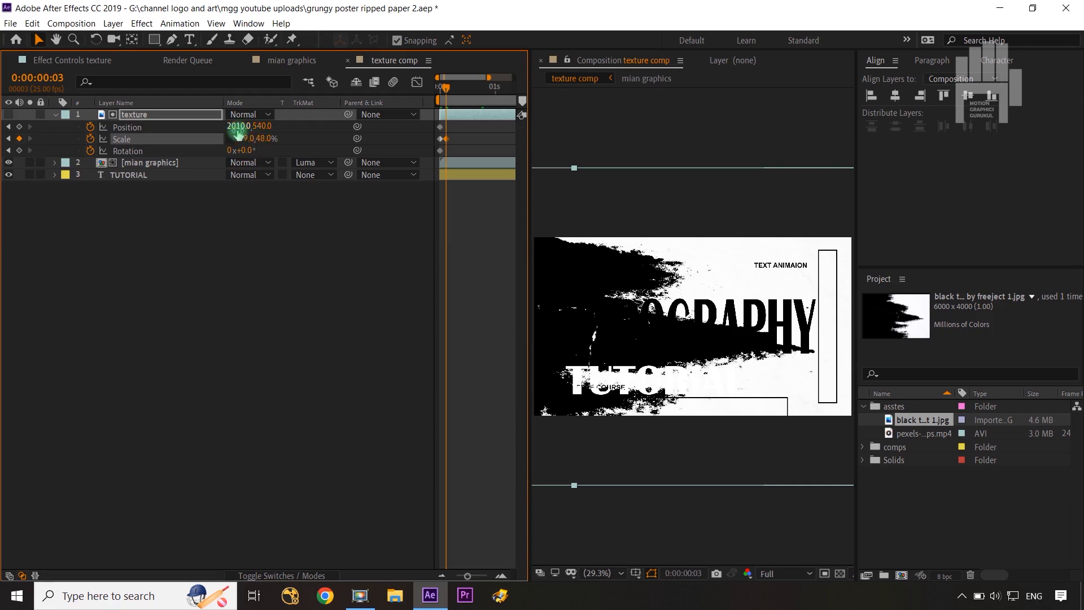
pyautogui.moveTo(231, 129); pyautogui.dragTo(283, 140)
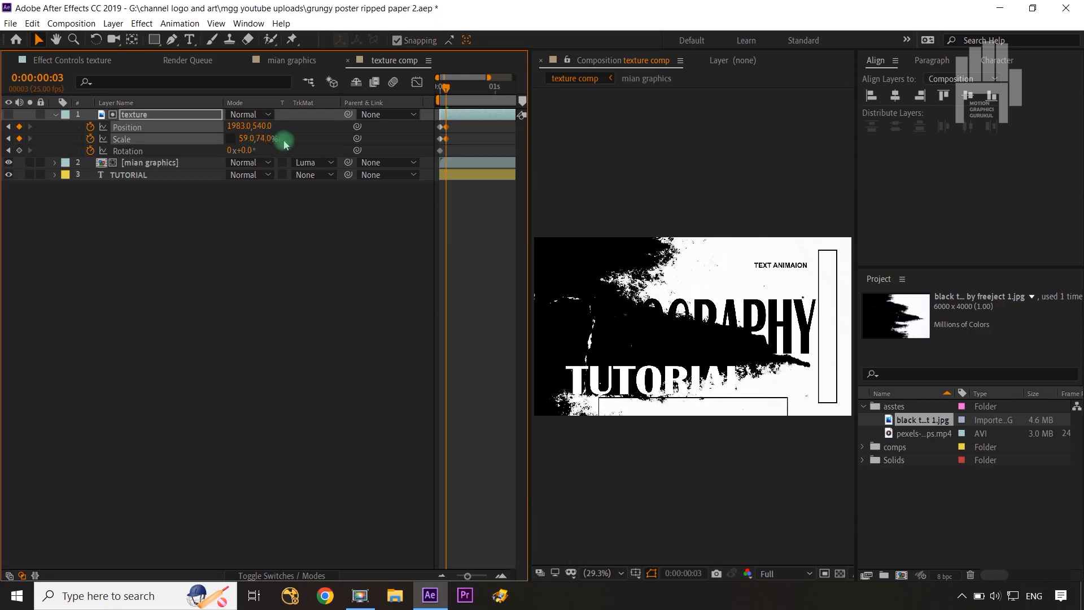
pyautogui.click(237, 144)
pyautogui.moveTo(244, 141)
pyautogui.mouseDown()
pyautogui.moveTo(256, 138)
pyautogui.moveTo(258, 151)
pyautogui.mouseUp()
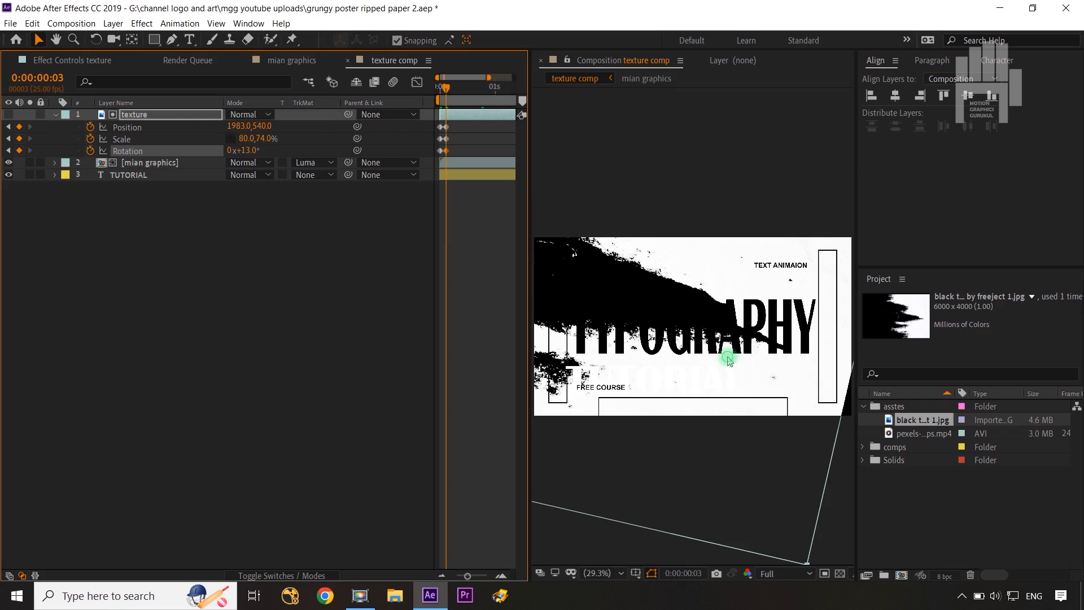
pyautogui.moveTo(728, 359); pyautogui.dragTo(776, 363)
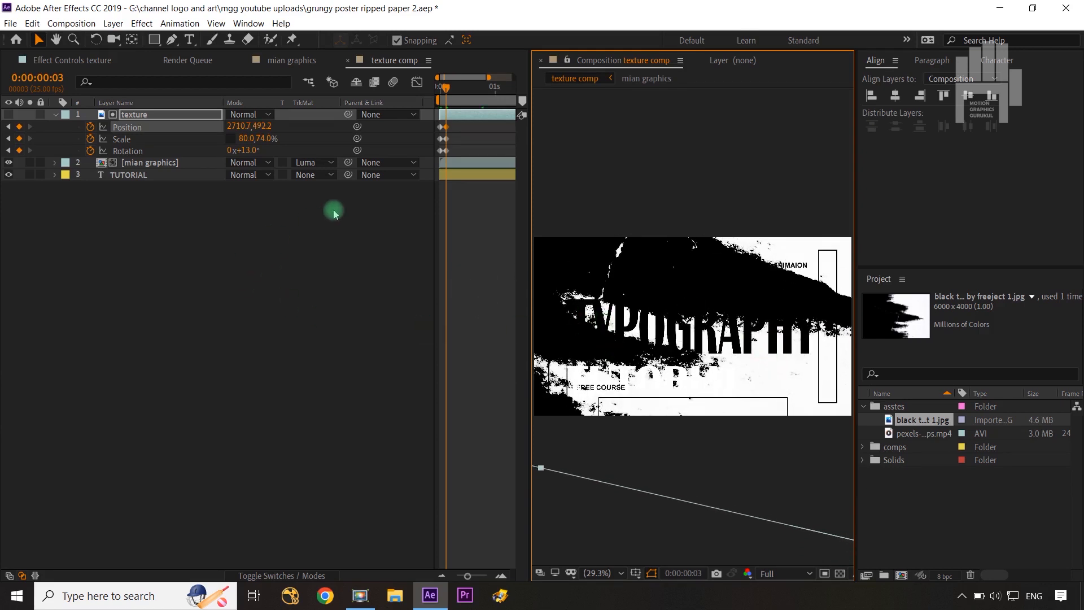
# - At frame 6, keyframe the texture layer with Position 2231.7, 347.2, Scale 80, 41% and Rotation -12°
pyautogui.hotkey('ctrl', 'Right')
pyautogui.hotkey('ctrl', 'Right')
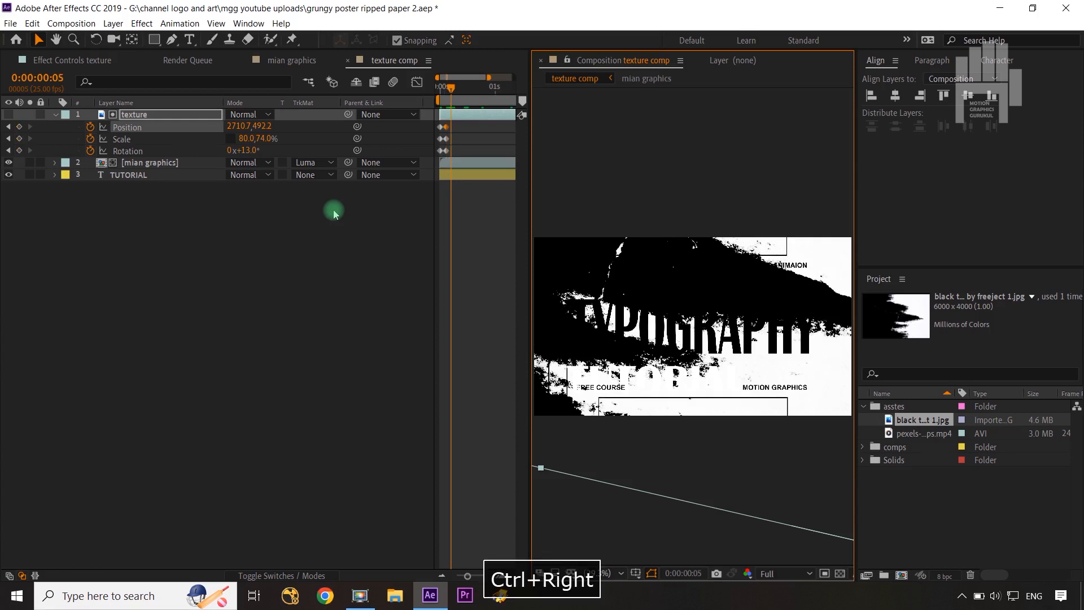
pyautogui.hotkey('ctrl', 'Right')
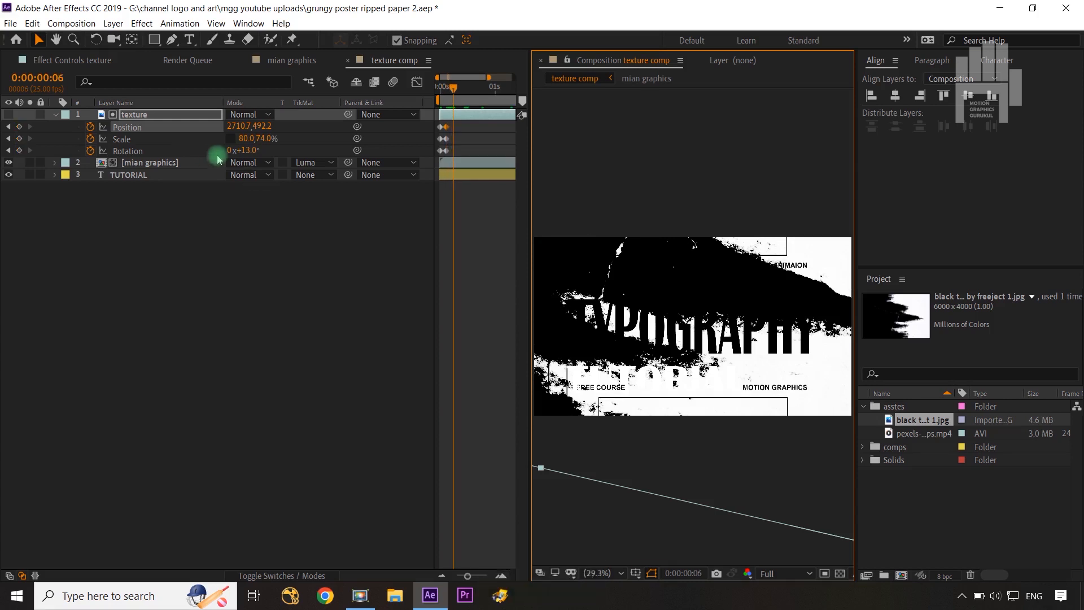
pyautogui.moveTo(248, 150); pyautogui.dragTo(162, 135)
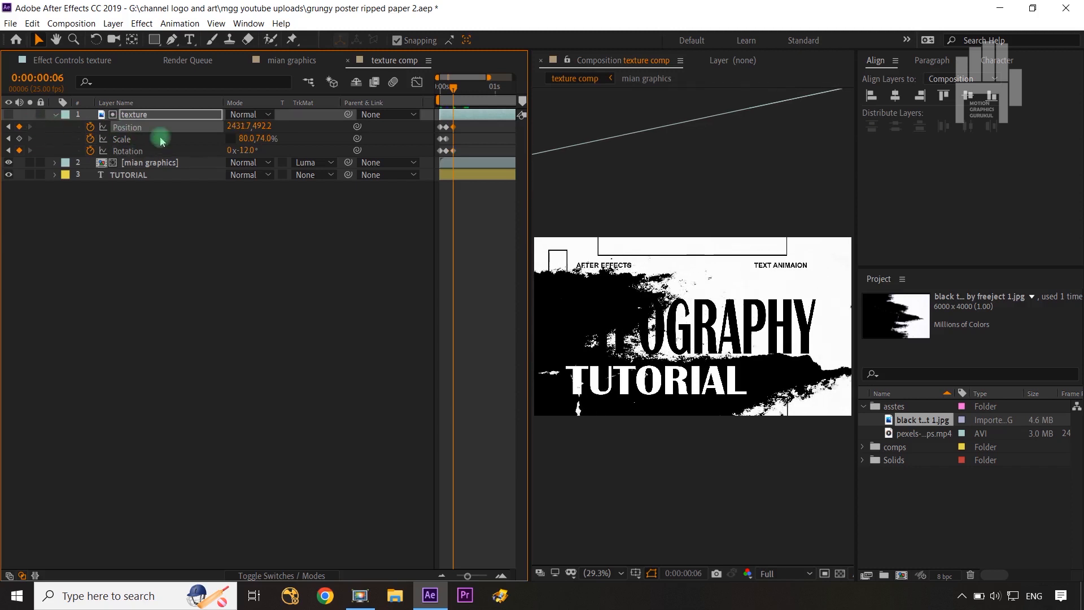
pyautogui.moveTo(237, 131); pyautogui.dragTo(100, 130)
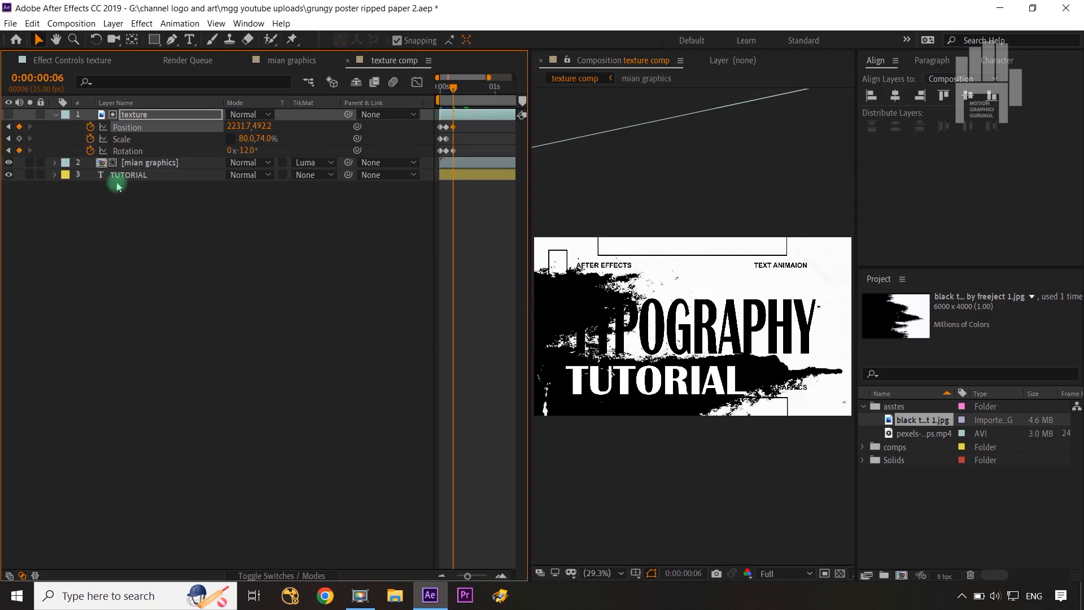
pyautogui.moveTo(265, 140); pyautogui.dragTo(329, 160)
pyautogui.moveTo(253, 125); pyautogui.dragTo(148, 134)
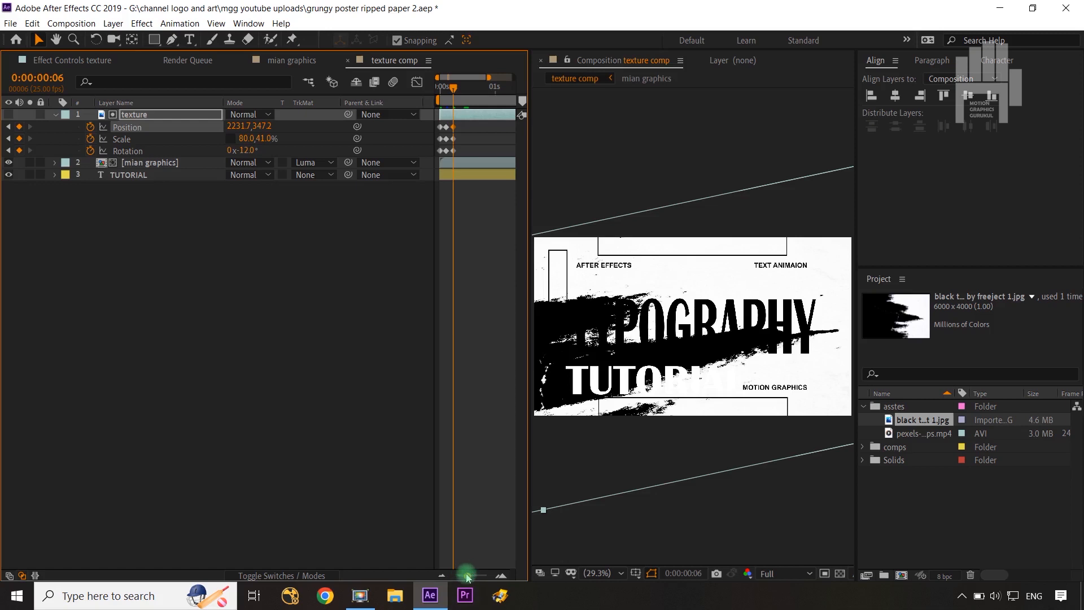
# - At frame 9, keyframe the texture layer with Position 2231.7, 749.2, Scale 96, 60% and Rotation 0°
pyautogui.moveTo(467, 576); pyautogui.dragTo(456, 576)
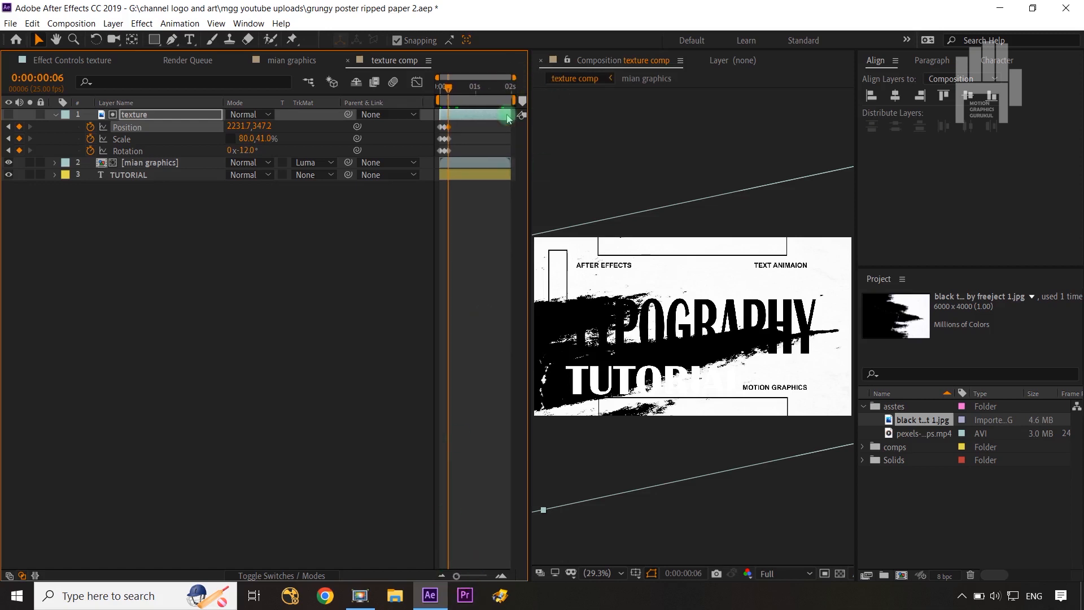
pyautogui.hotkey('ctrl', 'Right')
pyautogui.hotkey('ctrl', 'Right')
pyautogui.hotkey('ctrl', 'Right')
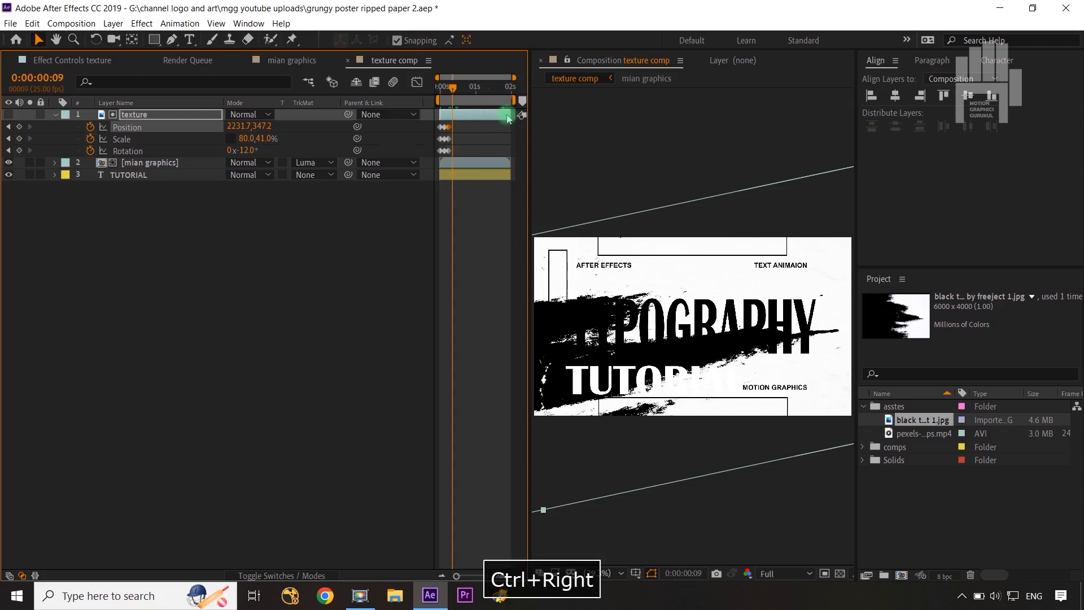
pyautogui.hotkey('ctrl', 'Right')
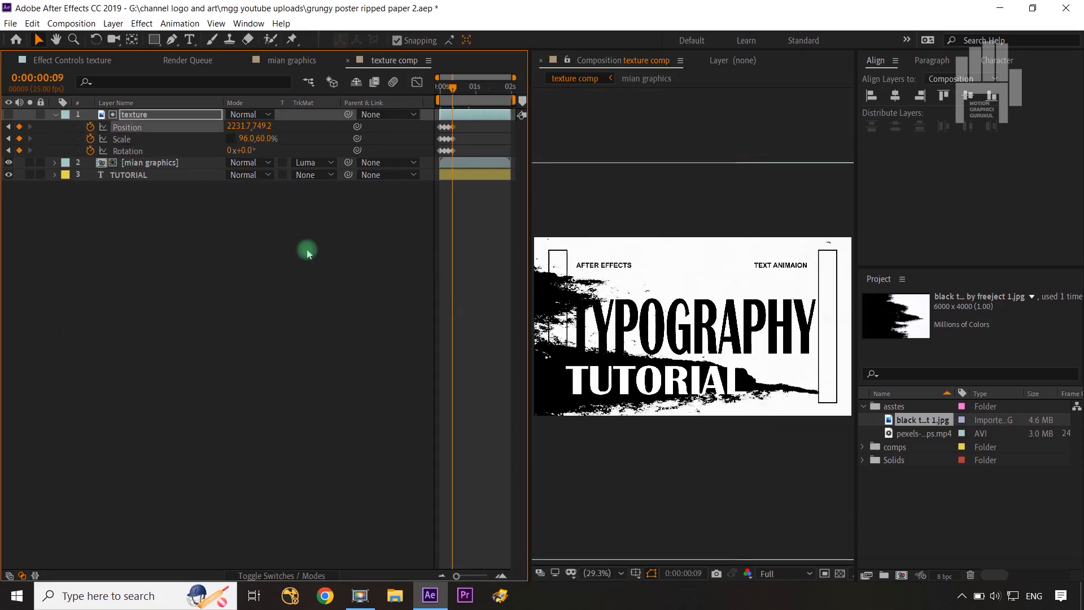
# - At frame 11, keyframe the texture layer with Position 2039.7, 677.2, Scale 72, 60% and Rotation -6°
pyautogui.hotkey('ctrl', 'Right')
pyautogui.moveTo(232, 127); pyautogui.dragTo(87, 116)
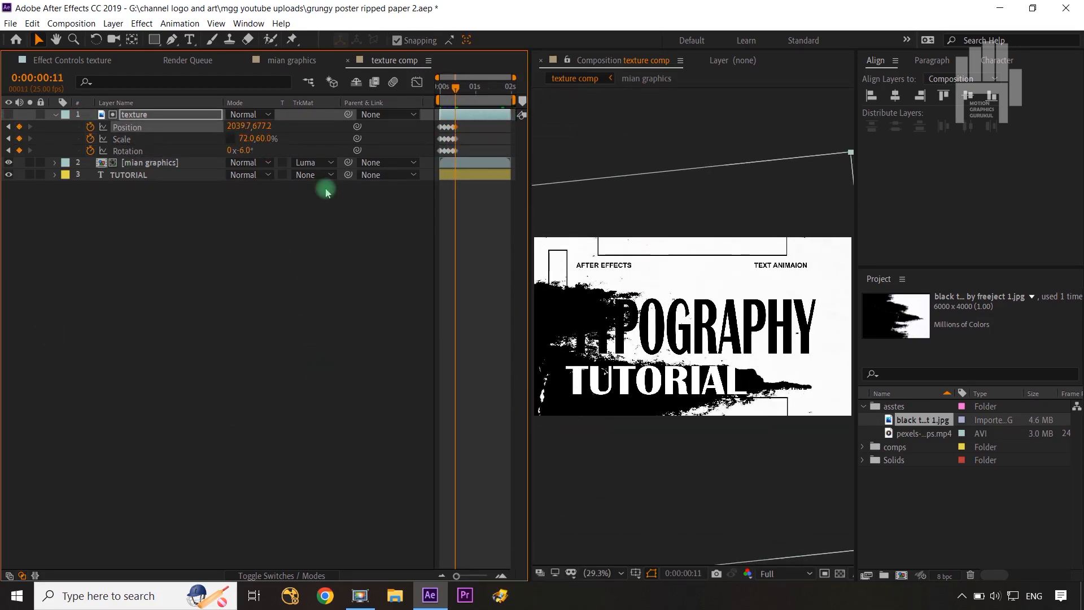
# - Keyframe further texture jumps every few frames before frame 19, ending on Position 2724.7, 1087.2, Scale 102, 59% and Rotation 6°
pyautogui.hotkey('ctrl', 'Right')
pyautogui.hotkey('ctrl', 'Right')
pyautogui.moveTo(248, 150)
pyautogui.mouseDown()
pyautogui.moveTo(271, 152)
pyautogui.moveTo(259, 151)
pyautogui.mouseUp()
pyautogui.moveTo(242, 139); pyautogui.dragTo(258, 139)
pyautogui.moveTo(236, 126); pyautogui.dragTo(162, 128)
pyautogui.hotkey('ctrl', 'Right')
pyautogui.hotkey('ctrl', 'Right')
pyautogui.hotkey('ctrl', 'Right')
pyautogui.hotkey('ctrl', 'Right')
pyautogui.hotkey('ctrl', 'Right')
pyautogui.moveTo(241, 138); pyautogui.dragTo(215, 138)
pyautogui.moveTo(250, 150); pyautogui.dragTo(246, 149)
# - Copy all Position, Scale and Rotation keyframes of the texture layer and paste them starting at frame 19
pyautogui.click(478, 129)
pyautogui.hotkey('ctrl', 'Right')
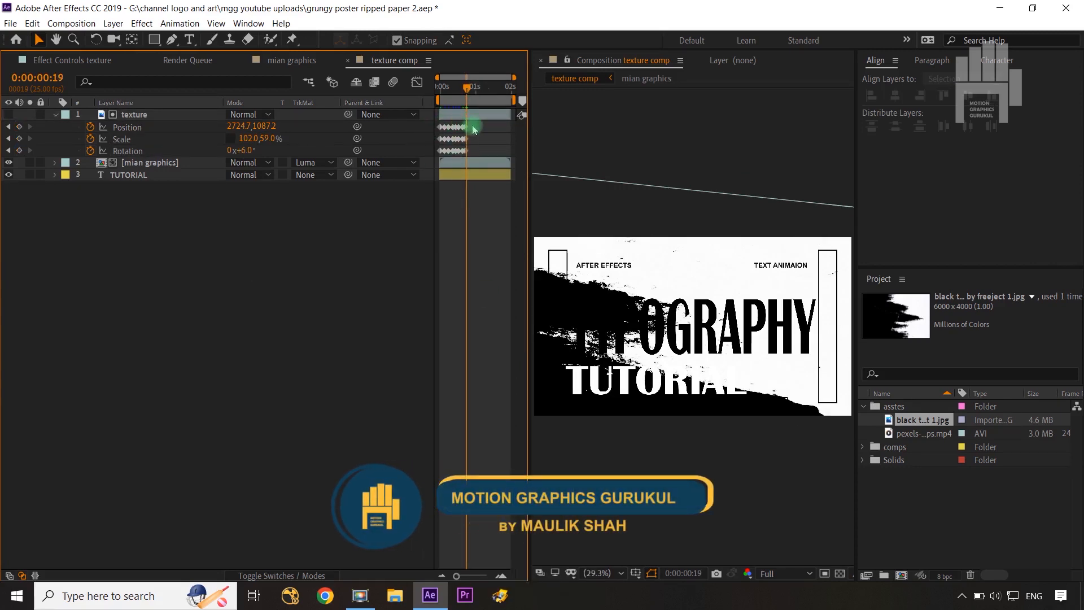
pyautogui.moveTo(475, 122); pyautogui.dragTo(432, 155)
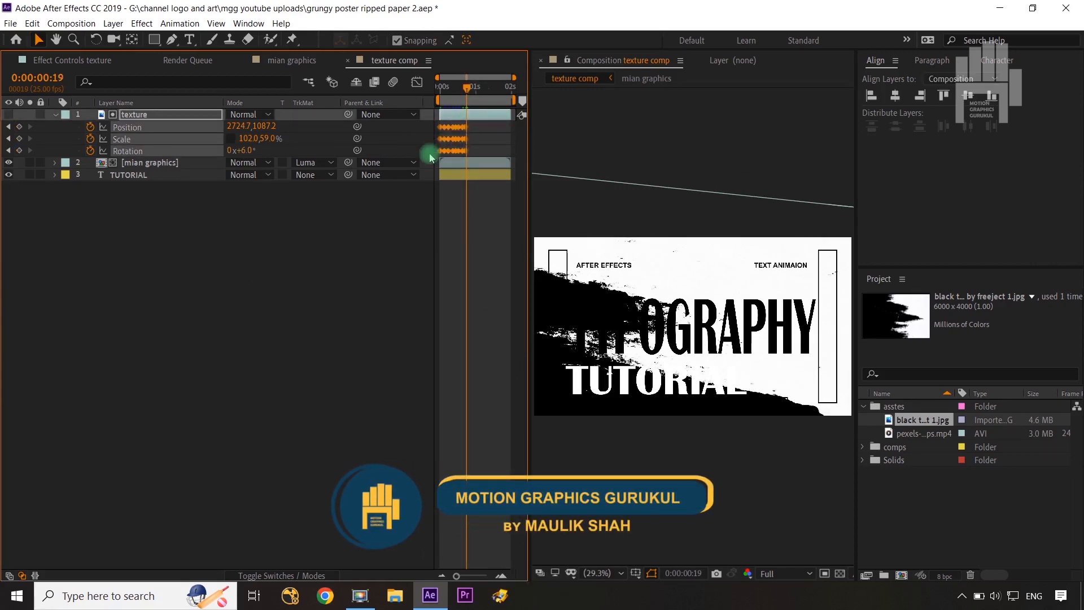
pyautogui.hotkey('ctrl', 'c')
pyautogui.hotkey('ctrl', 'v')
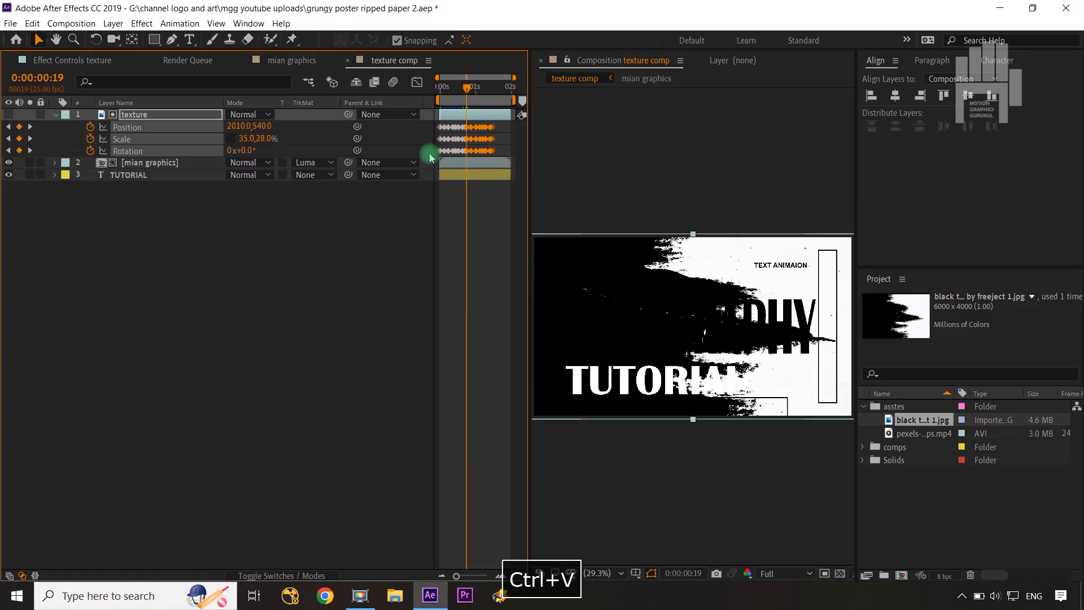
# - Move the current time to 0:00:01:14, past the last pasted keyframe of the texture layer
pyautogui.moveTo(469, 87); pyautogui.dragTo(495, 89)
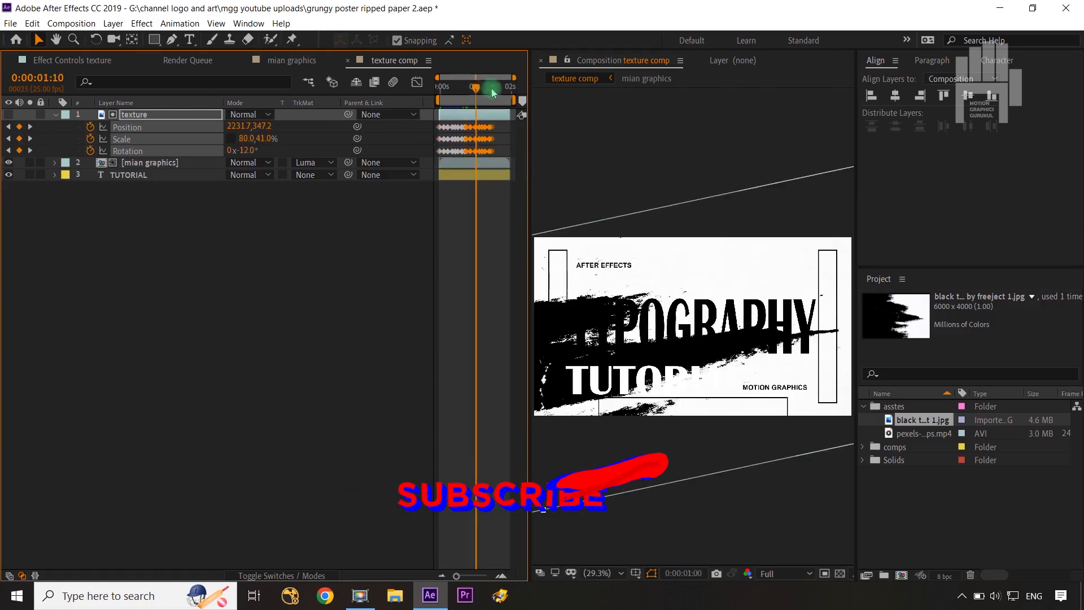
pyautogui.hotkey('ctrl', 'Right')
pyautogui.hotkey('ctrl', 'Right')
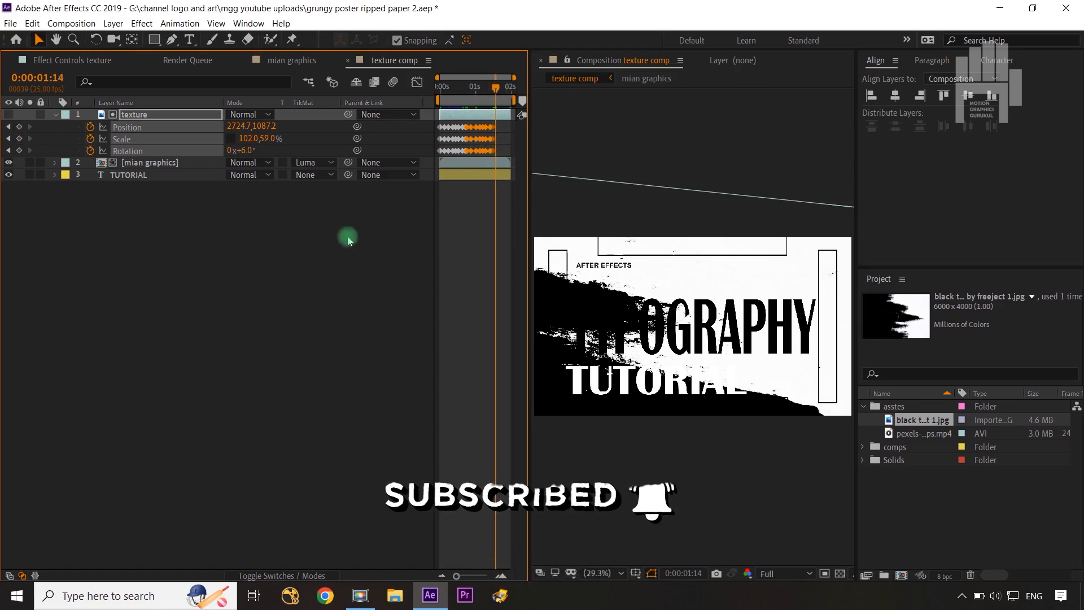
pyautogui.click(425, 155)
pyautogui.click(448, 126)
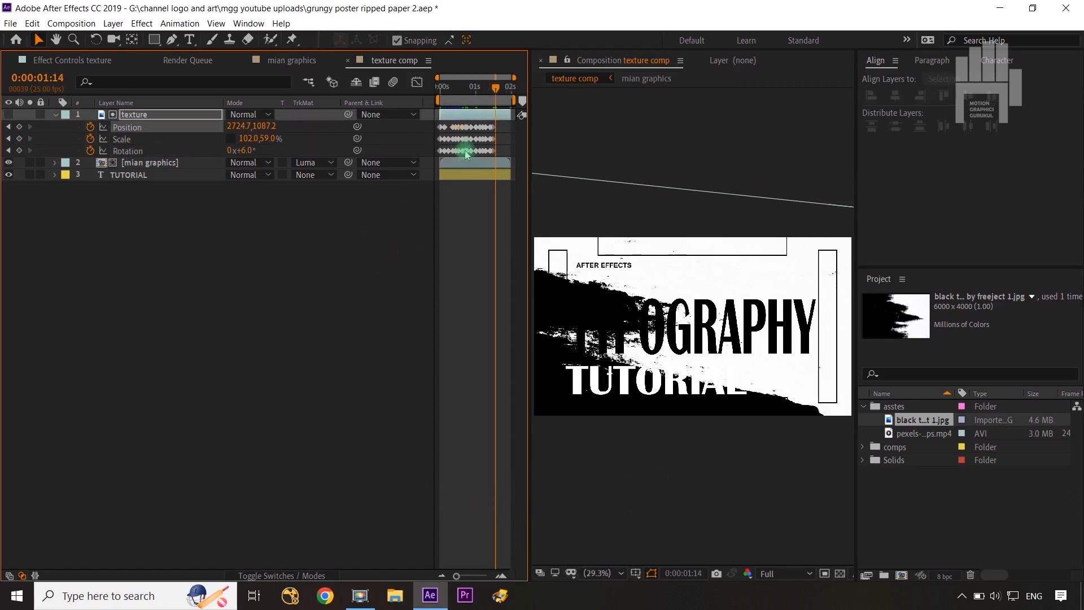
pyautogui.hotkey('ctrl', 'z')
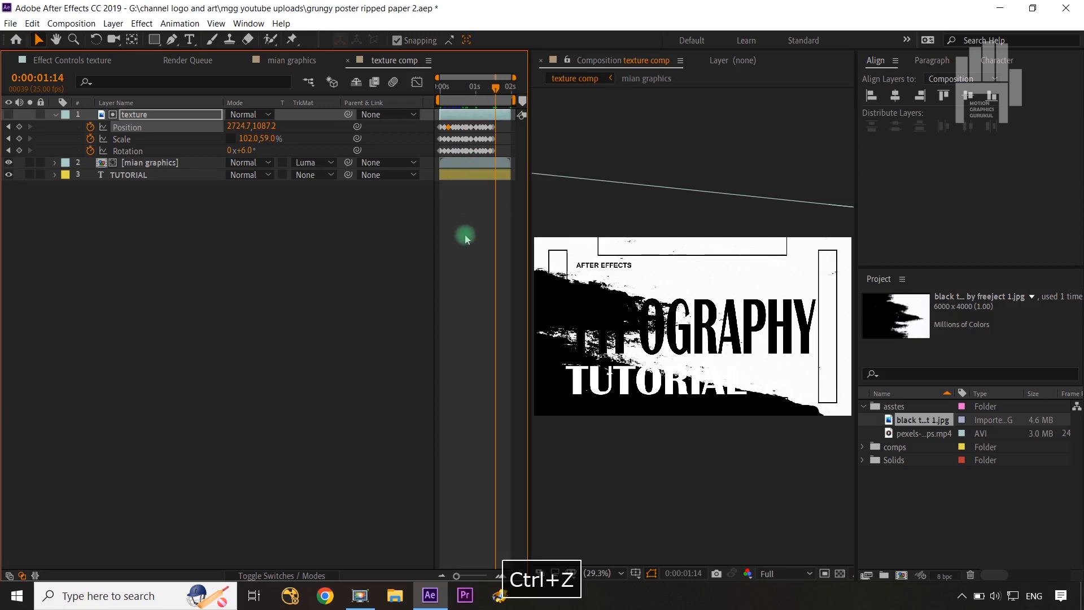
pyautogui.scroll(2, 458, 248)
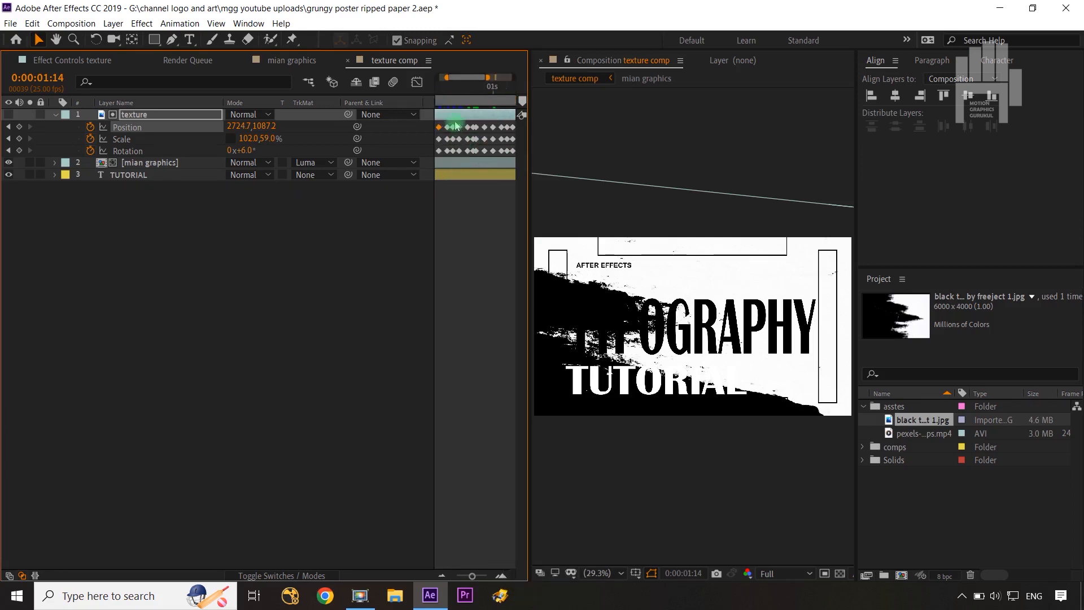
pyautogui.hotkey('ctrl', 'z')
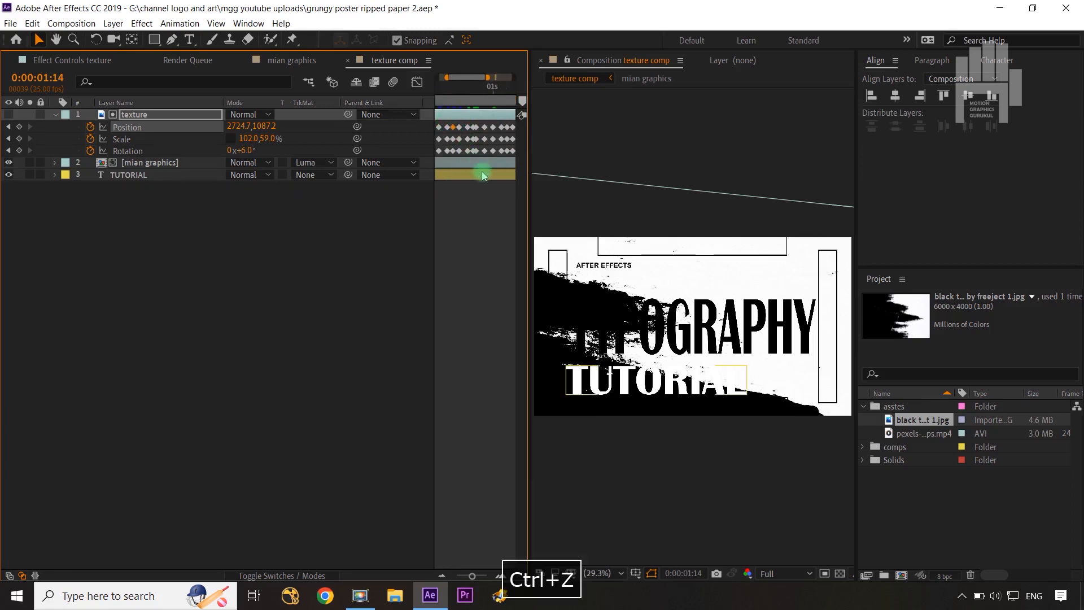
# - Paste the copied Position, Scale and Rotation keyframes onto the texture layer again at 0:00:01:14
pyautogui.moveTo(495, 192); pyautogui.dragTo(452, 128)
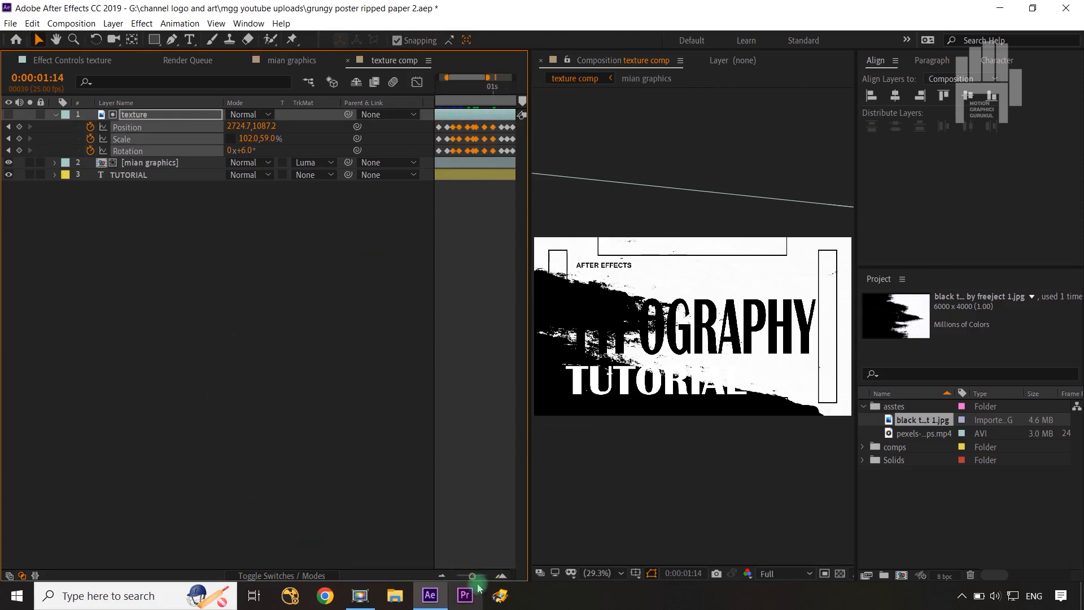
pyautogui.moveTo(466, 581); pyautogui.dragTo(451, 579)
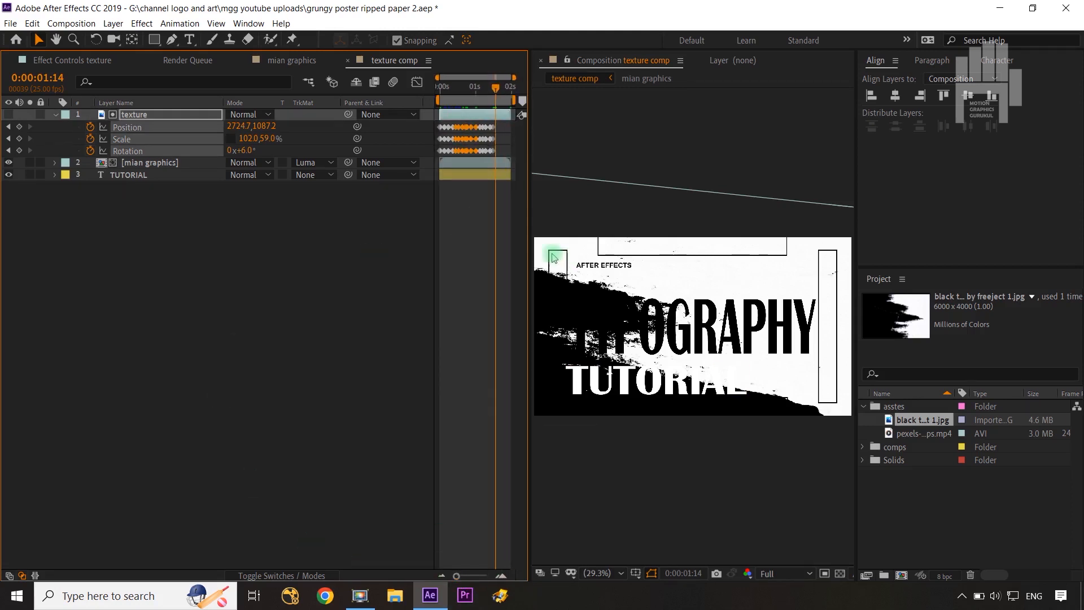
pyautogui.hotkey('ctrl', 'v')
pyautogui.click(375, 296)
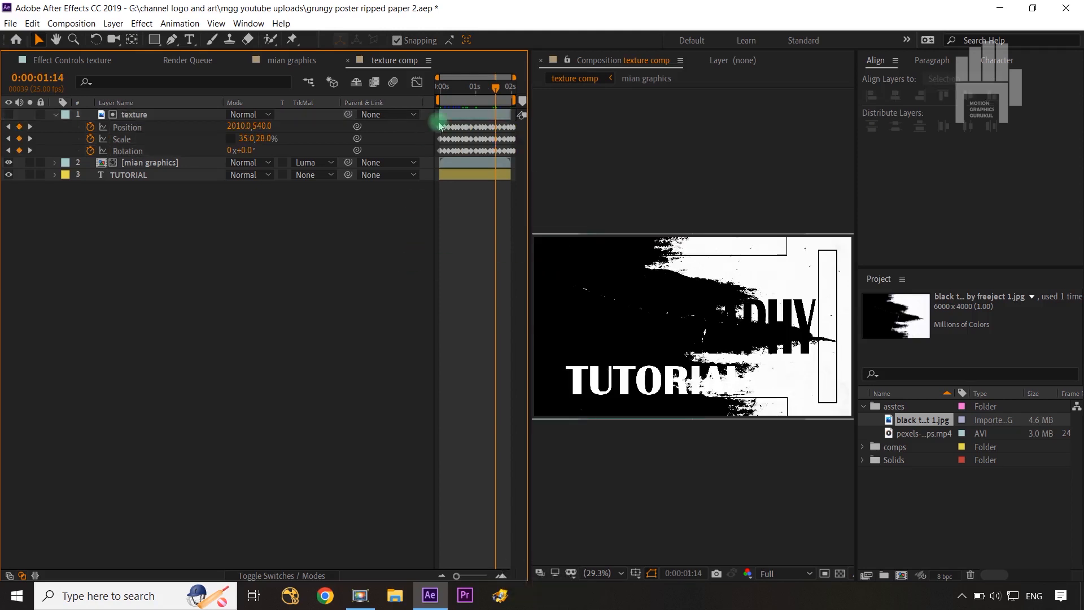
# - Convert all Position, Scale and Rotation keyframes of the texture layer to hold keyframes and collapse its properties
pyautogui.click(493, 89)
pyautogui.moveTo(493, 89); pyautogui.dragTo(421, 103)
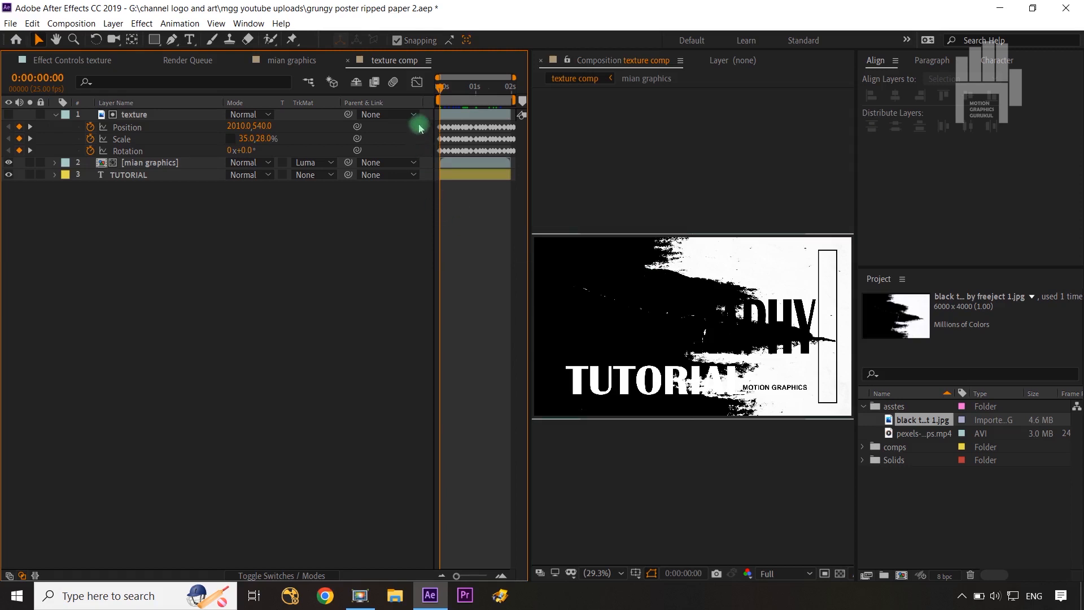
pyautogui.moveTo(419, 127); pyautogui.dragTo(574, 158)
pyautogui.rightClick(485, 139)
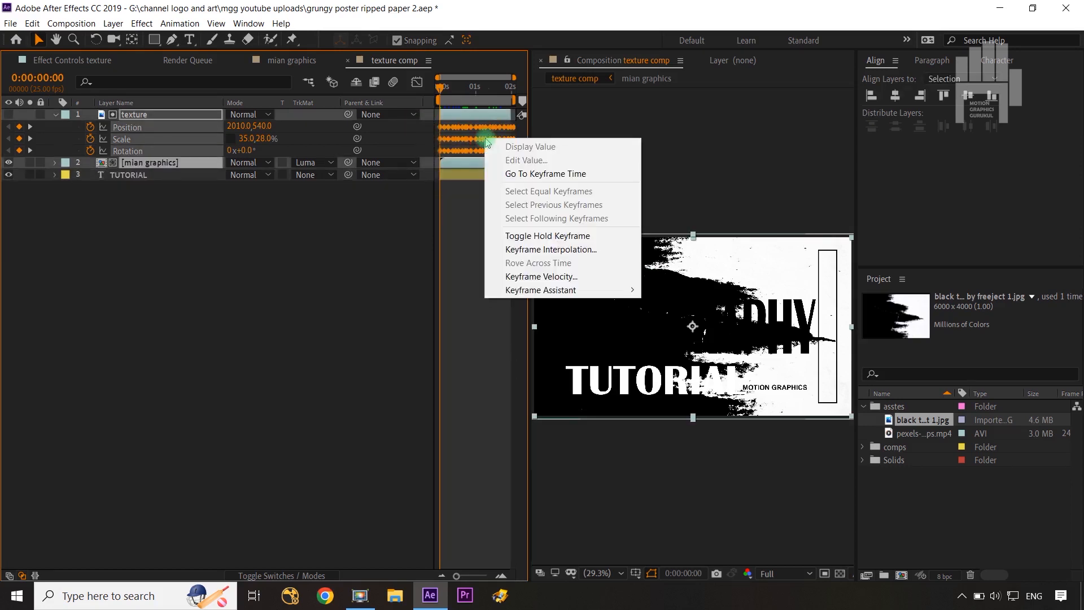
pyautogui.click(540, 236)
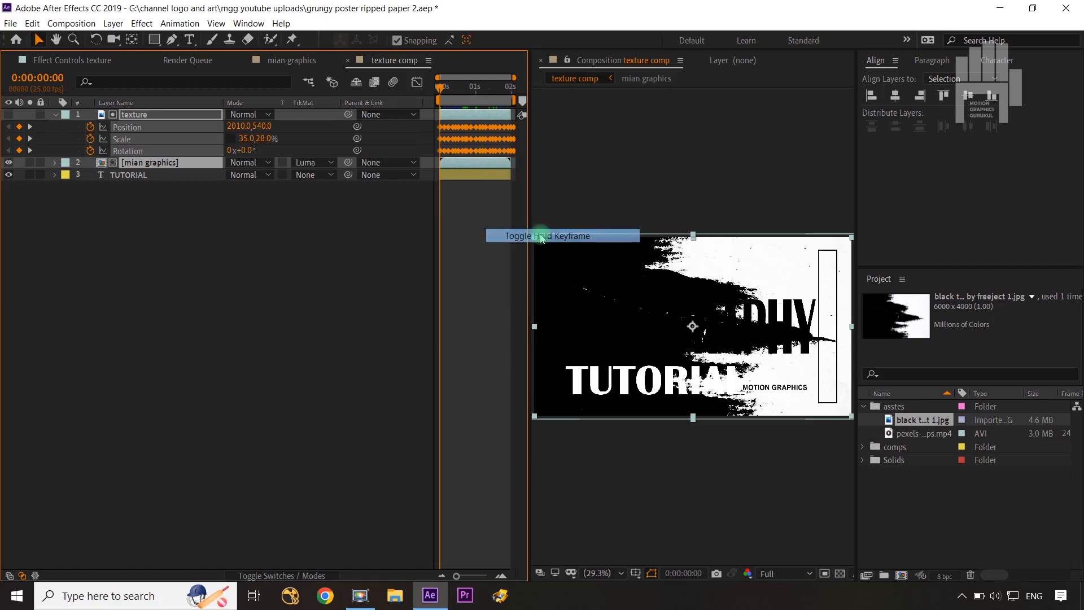
pyautogui.click(392, 228)
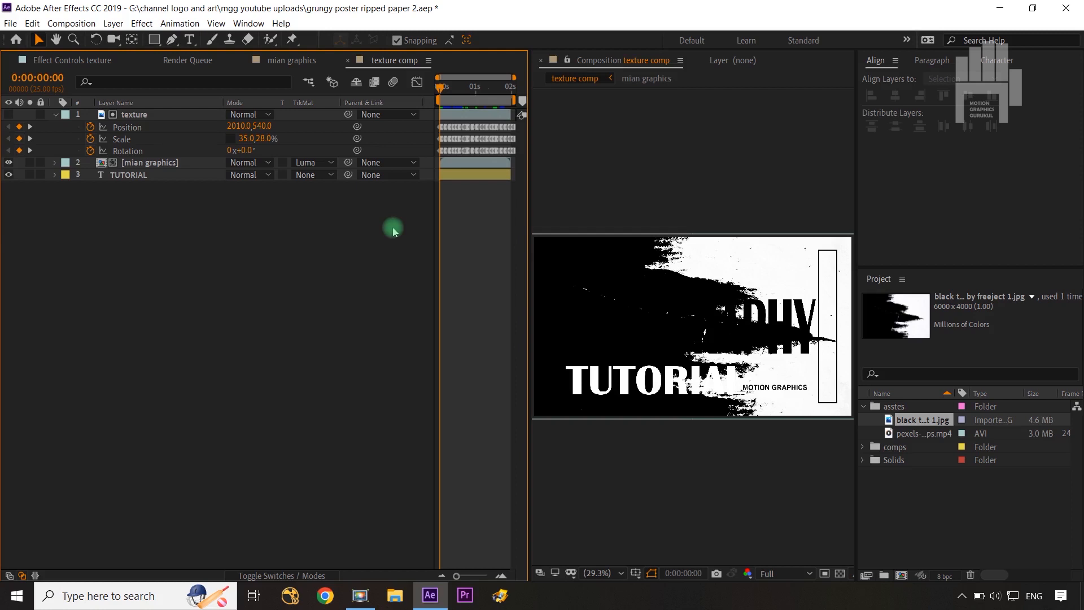
pyautogui.moveTo(445, 137)
pyautogui.click(55, 116)
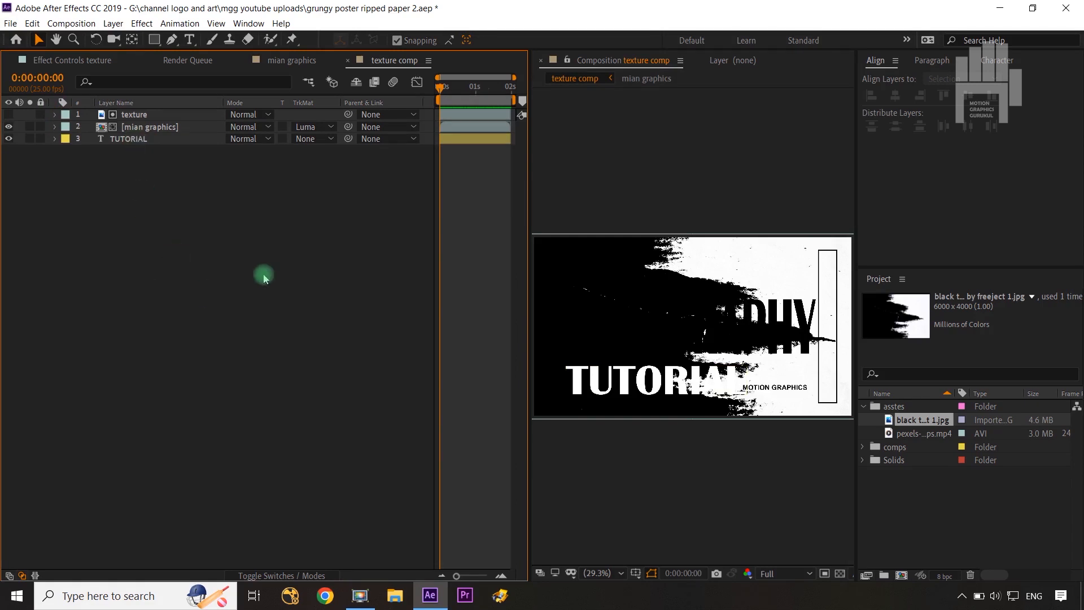
# - Add a null object to the texture comp and rename it shake
pyautogui.rightClick(250, 290)
pyautogui.moveTo(257, 297)
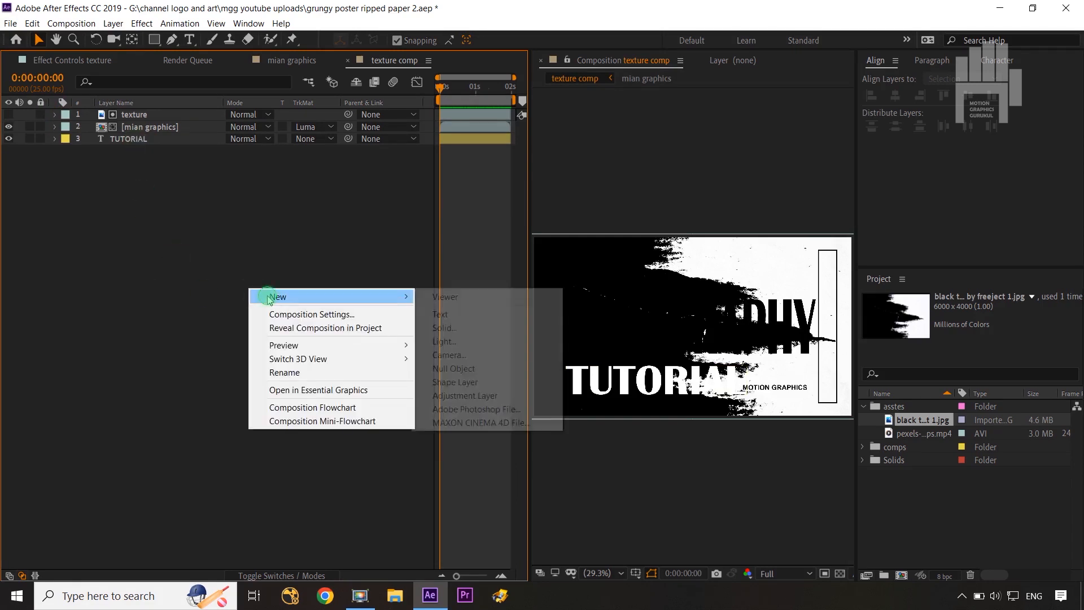
pyautogui.click(471, 368)
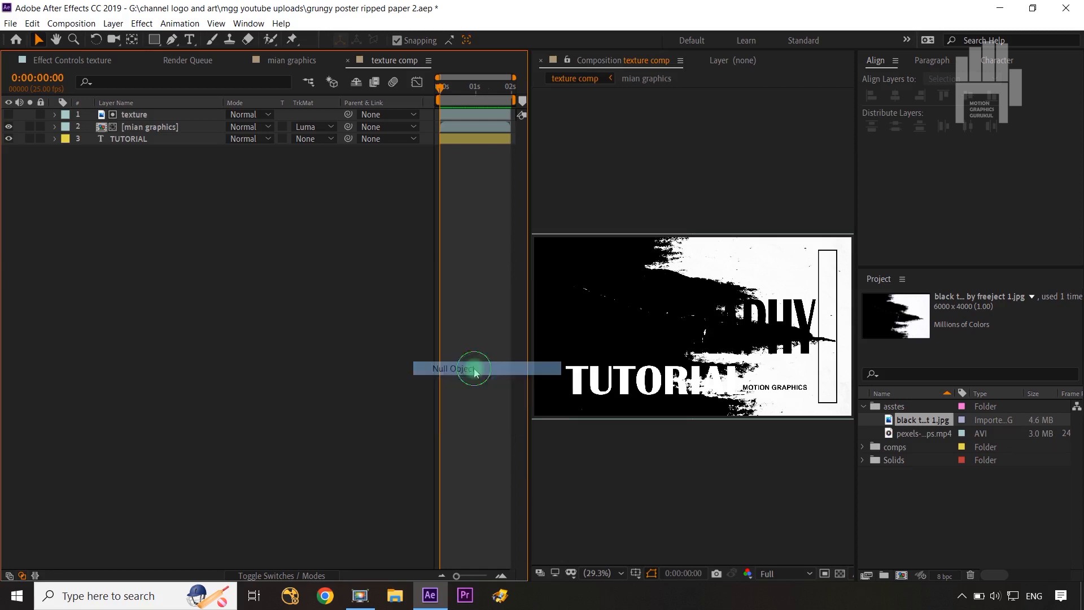
pyautogui.click(143, 116)
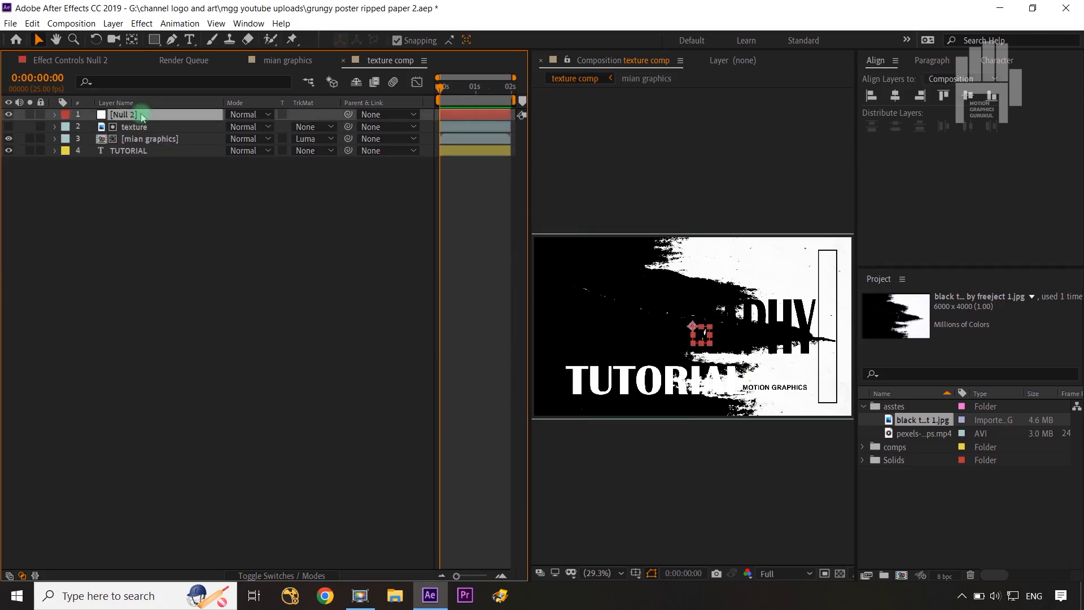
pyautogui.press('Return')
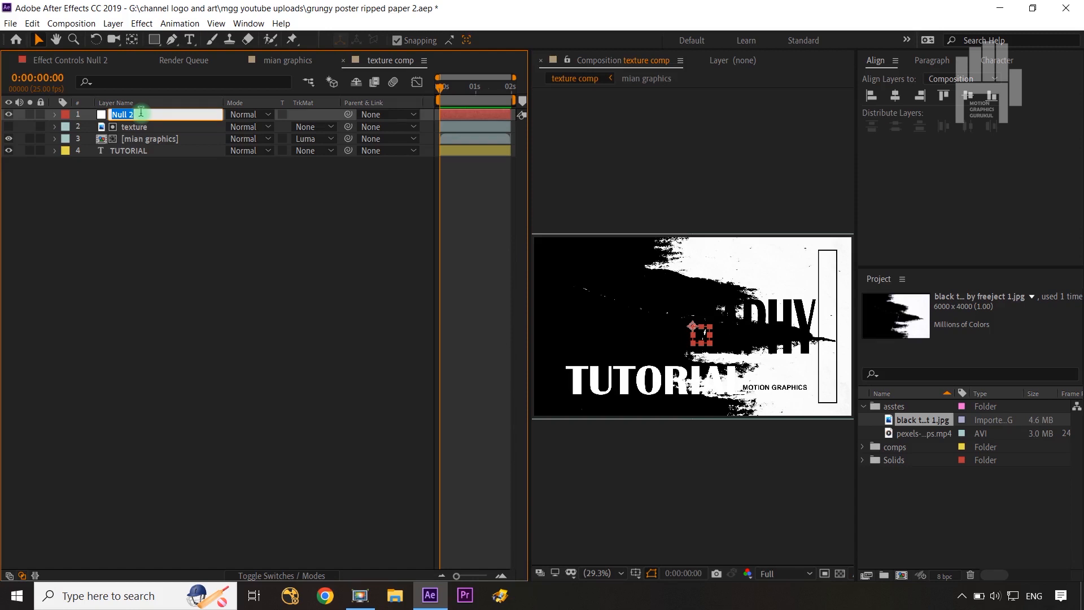
pyautogui.write('shake')
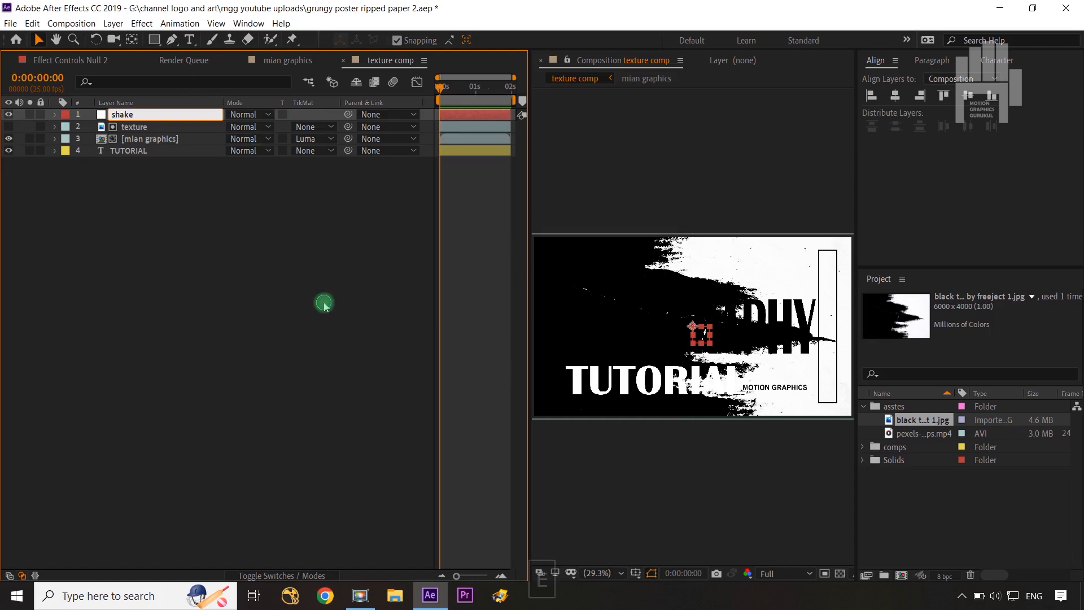
pyautogui.click(322, 304)
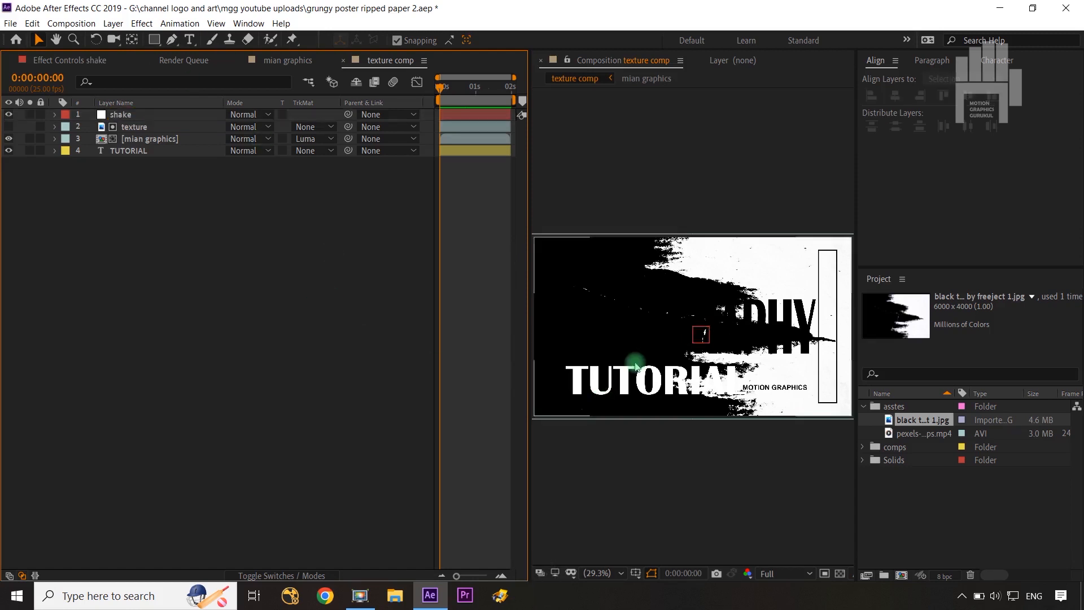
# - Parent the texture, mian graphics and TUTORIAL layers to the shake null
pyautogui.click(133, 127)
pyautogui.keyDown('shift'); pyautogui.click(134, 151); pyautogui.keyUp('shift')
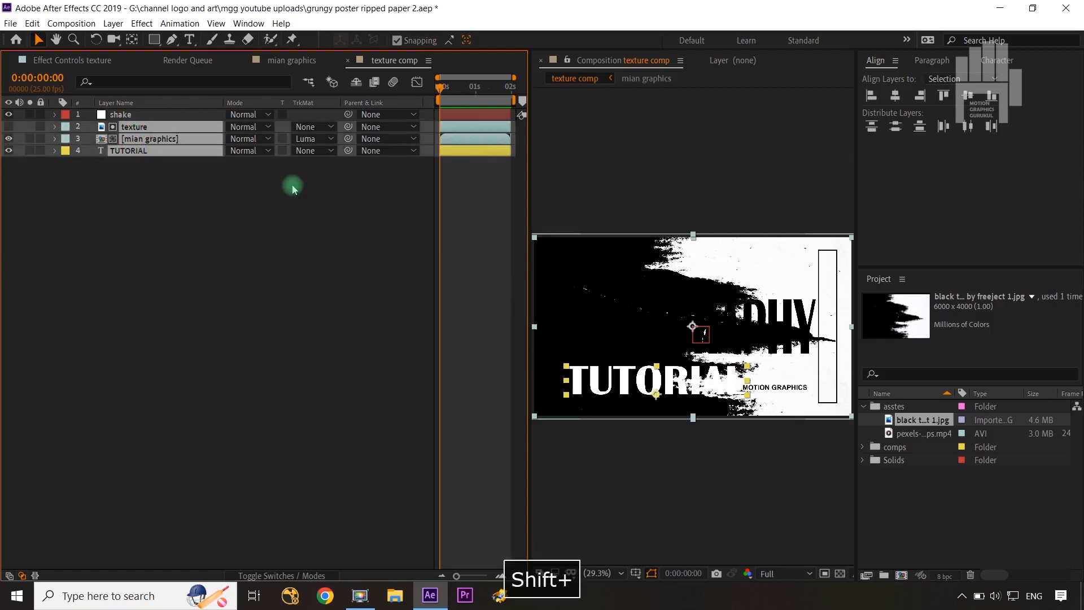
pyautogui.moveTo(350, 127); pyautogui.dragTo(188, 115)
# - Reveal the shake null's Position and Rotation, and give Rotation the expression wiggle(5,20)
pyautogui.click(186, 116)
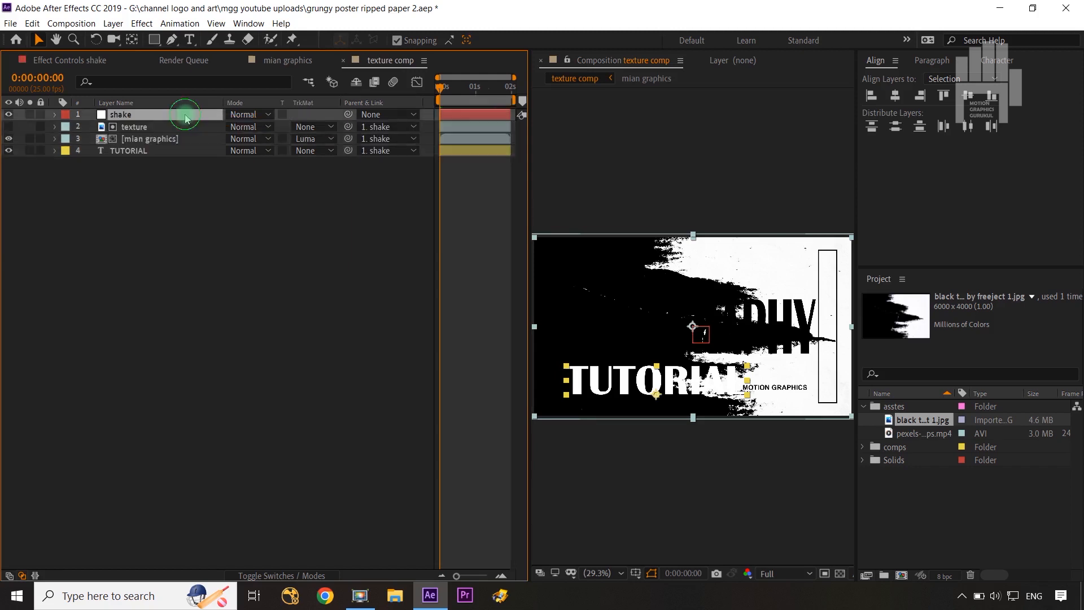
pyautogui.press('p')
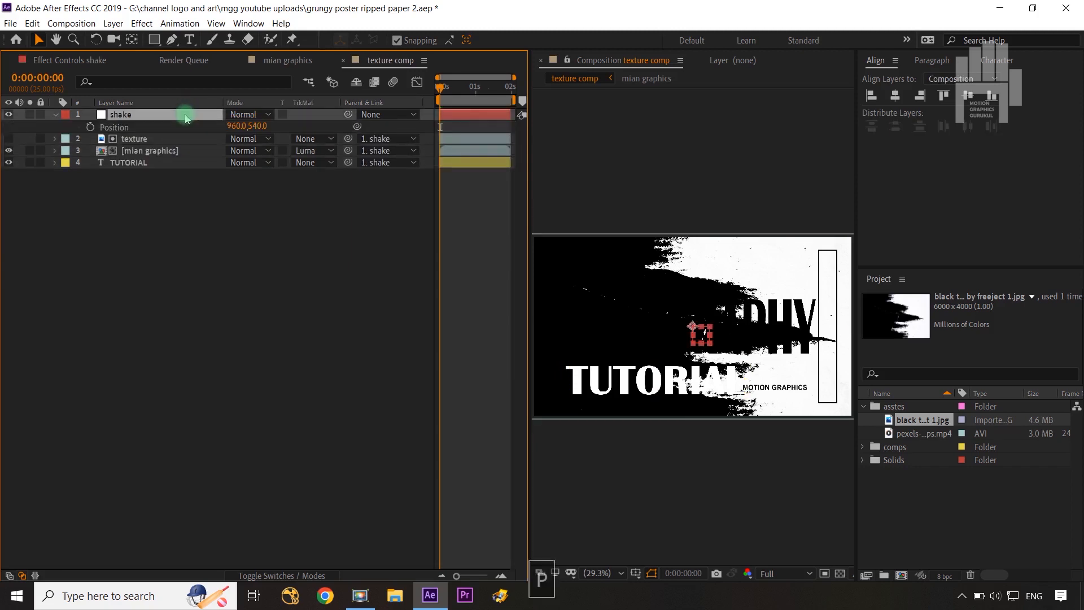
pyautogui.hotkey('shift', 'r')
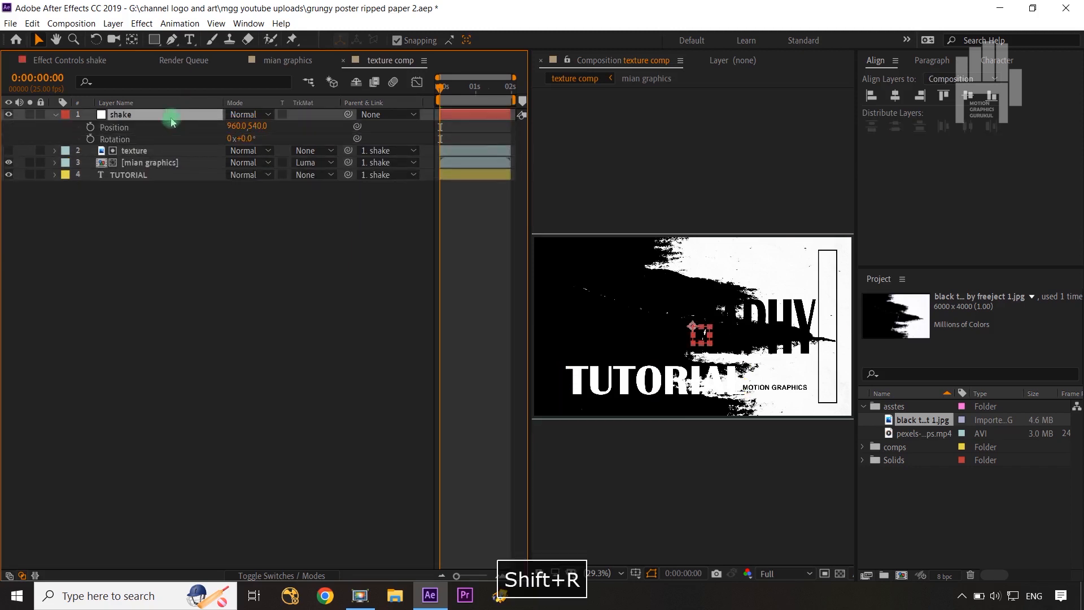
pyautogui.click(123, 140)
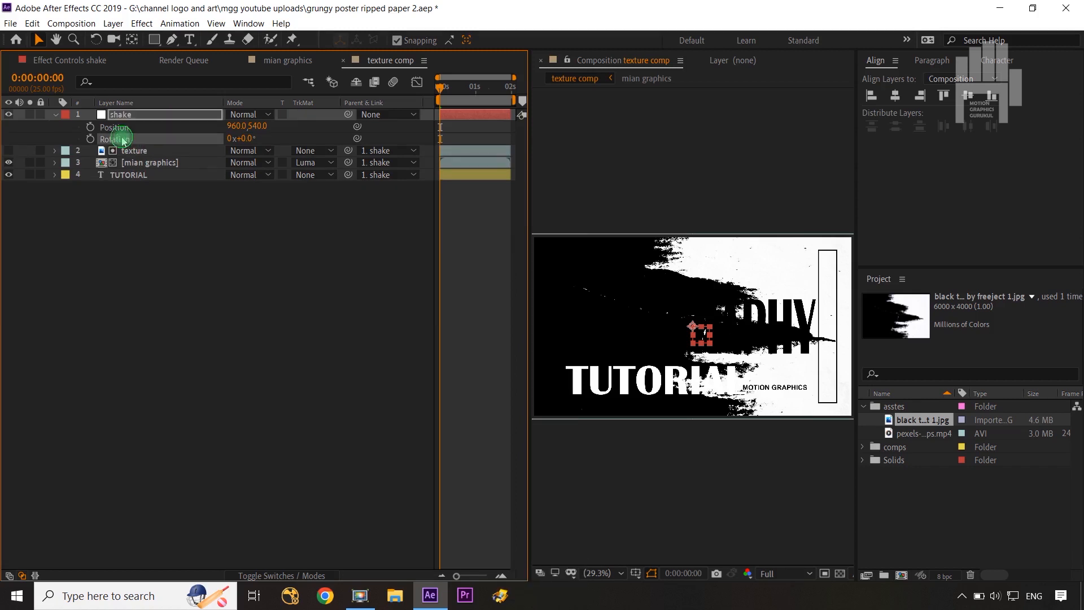
pyautogui.keyDown('alt'); pyautogui.click(90, 139); pyautogui.keyUp('alt')
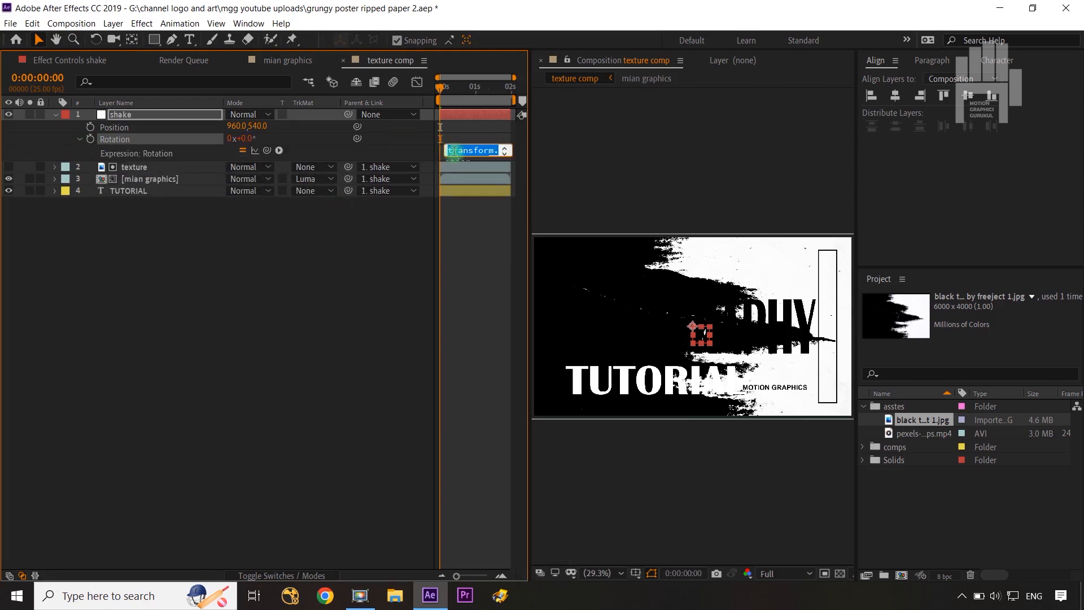
pyautogui.write('wigg')
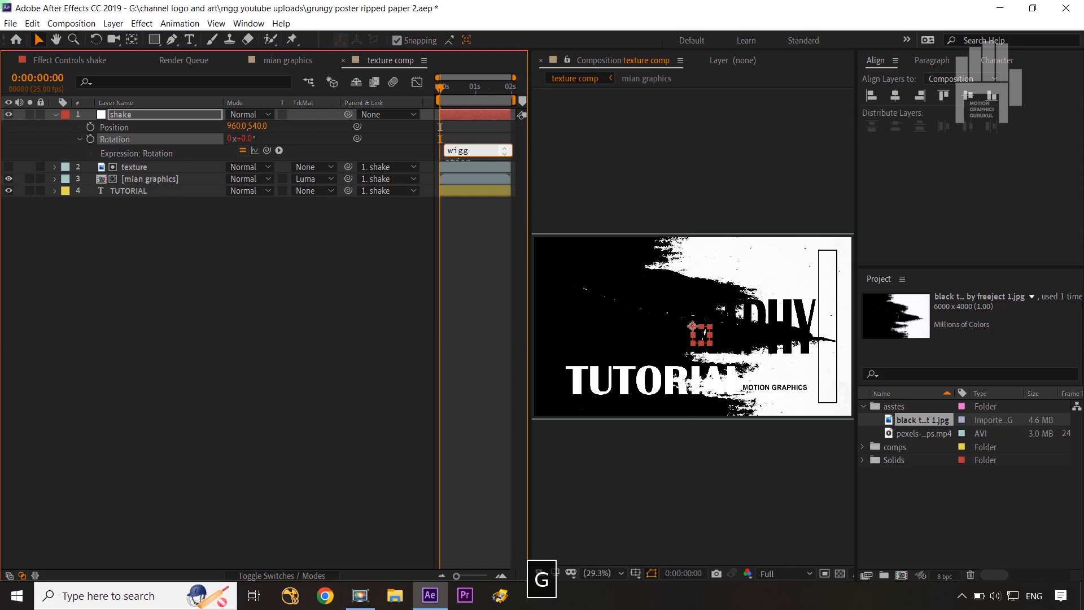
pyautogui.write('le(')
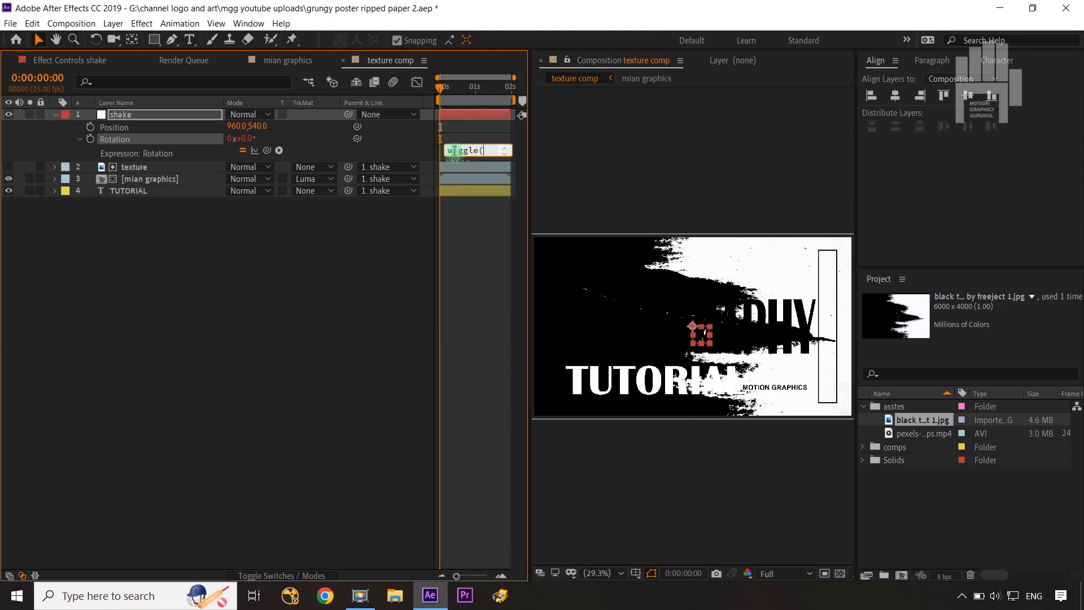
pyautogui.write('5,20')
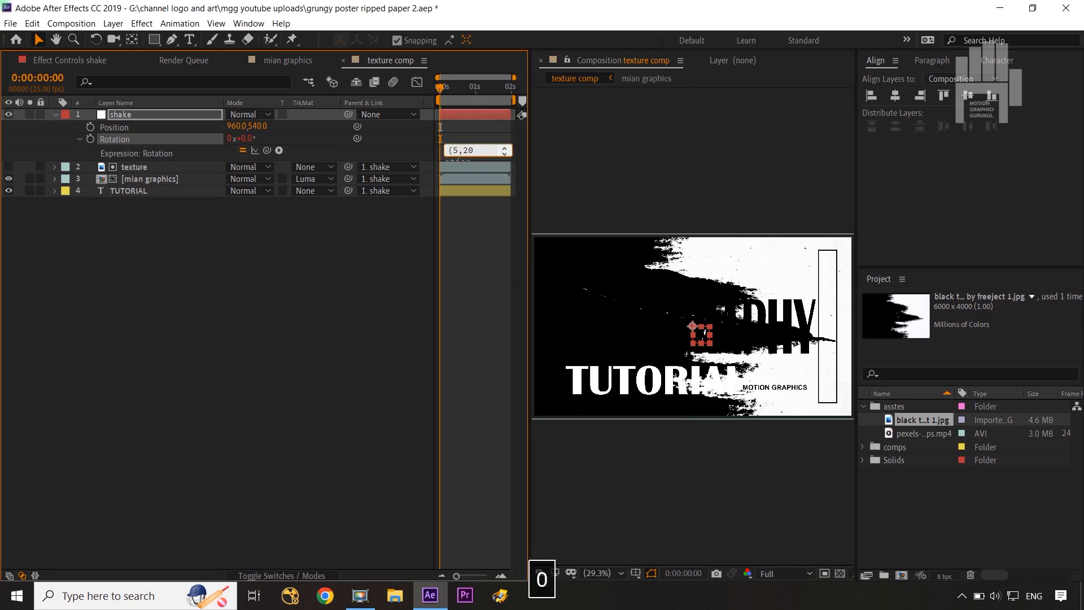
pyautogui.write(')')
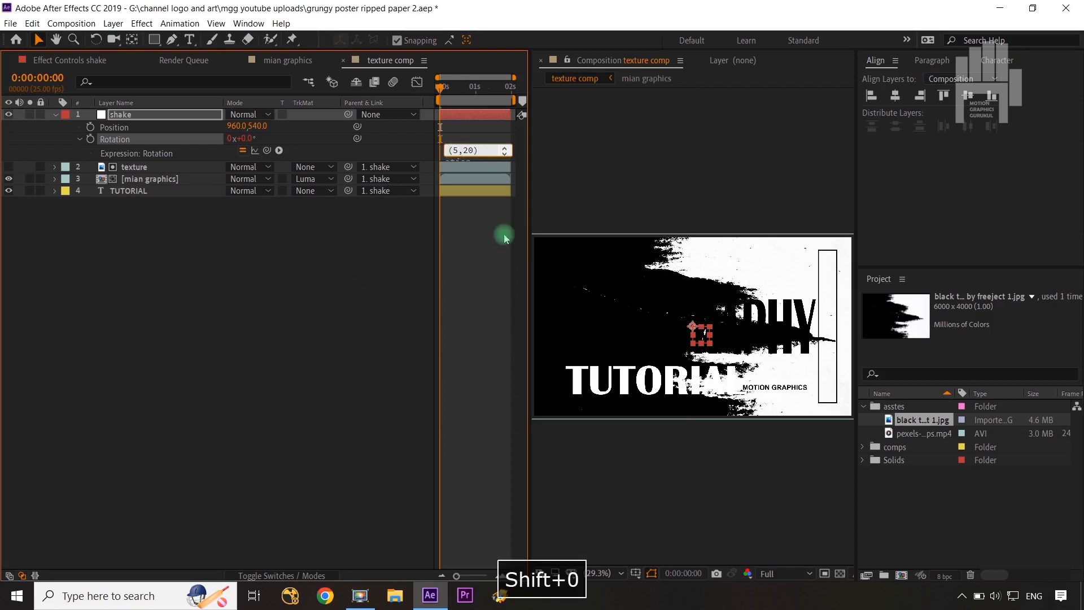
pyautogui.click(346, 294)
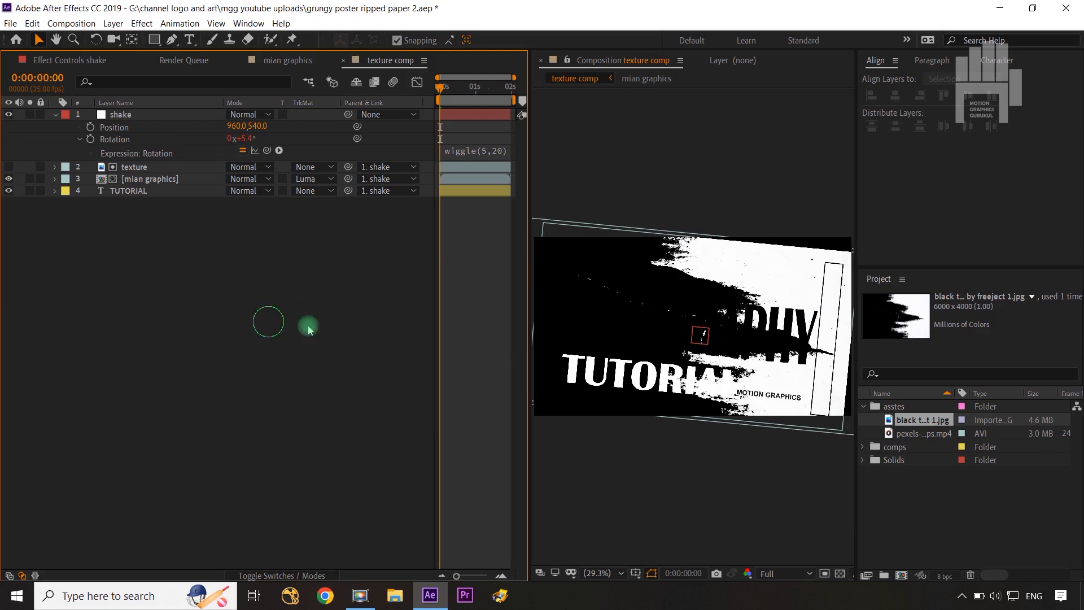
# - Separate the shake null's Position into X and Y dimensions
pyautogui.click(114, 129)
pyautogui.rightClick(113, 129)
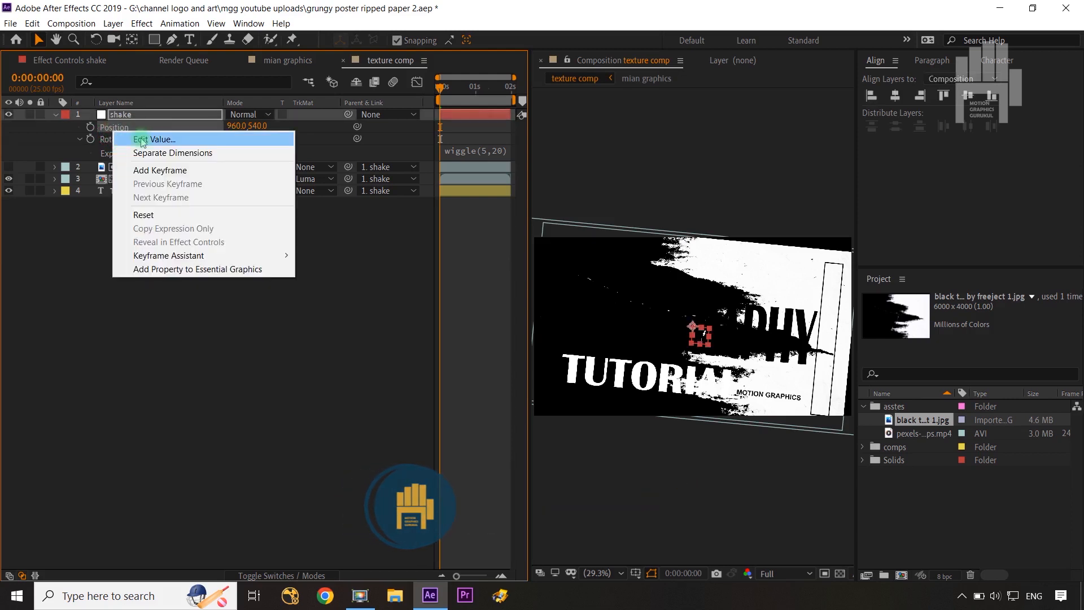
pyautogui.click(152, 153)
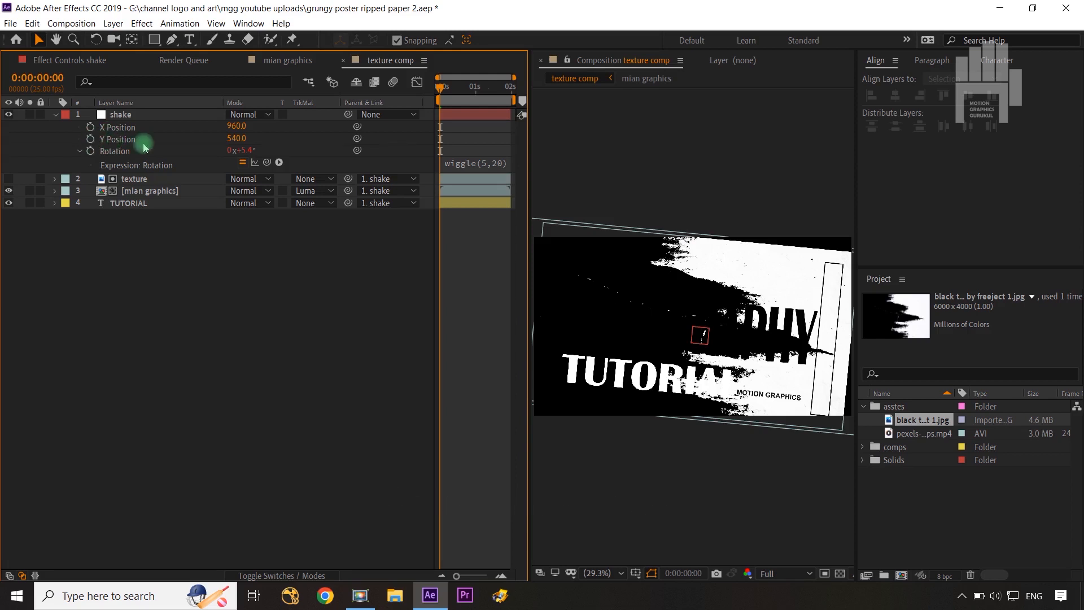
# - Give the shake null's Y Position the expression wiggle(20,3) and preview the shaking animation
pyautogui.keyDown('alt'); pyautogui.click(90, 142); pyautogui.keyUp('alt')
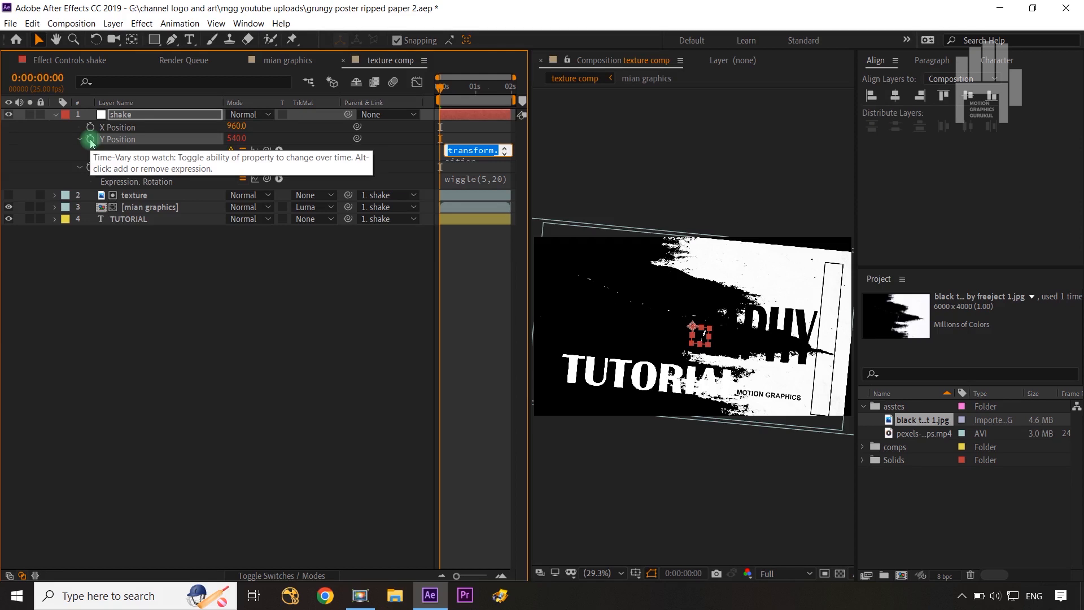
pyautogui.write('wiggle')
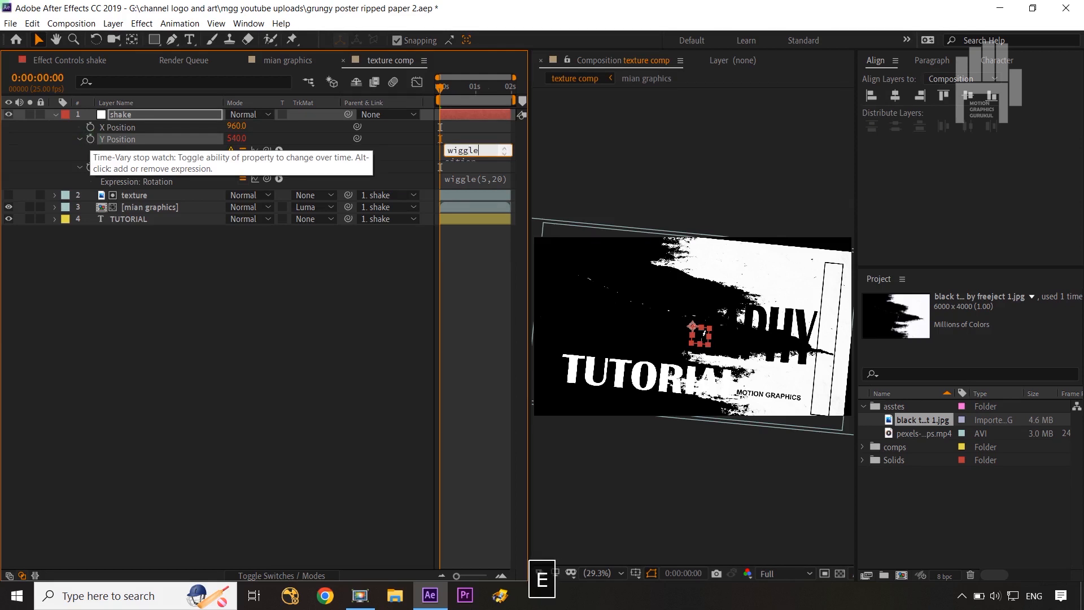
pyautogui.write('(')
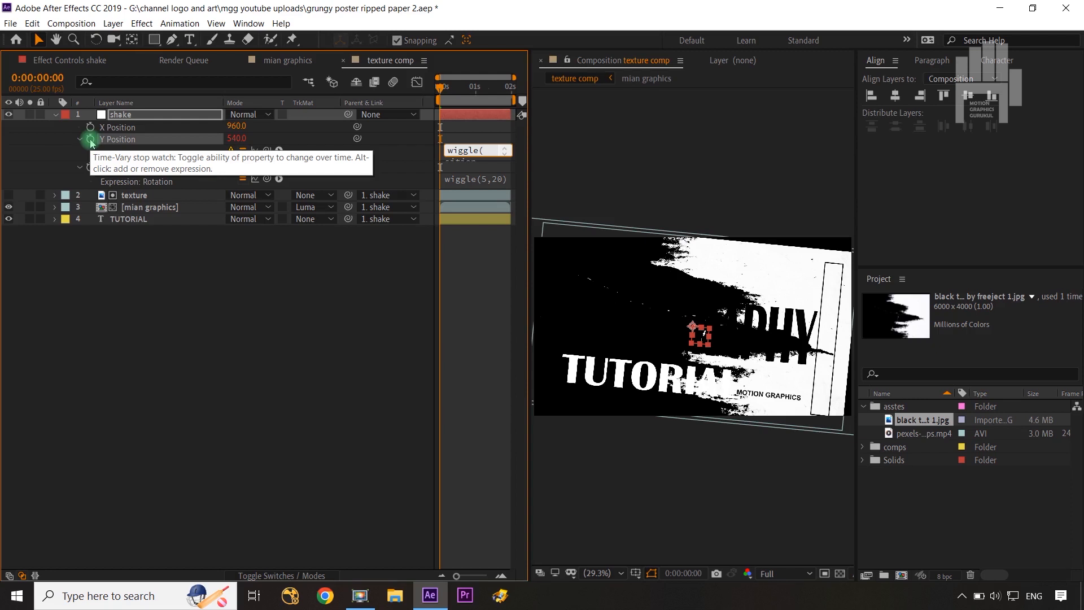
pyautogui.write('2')
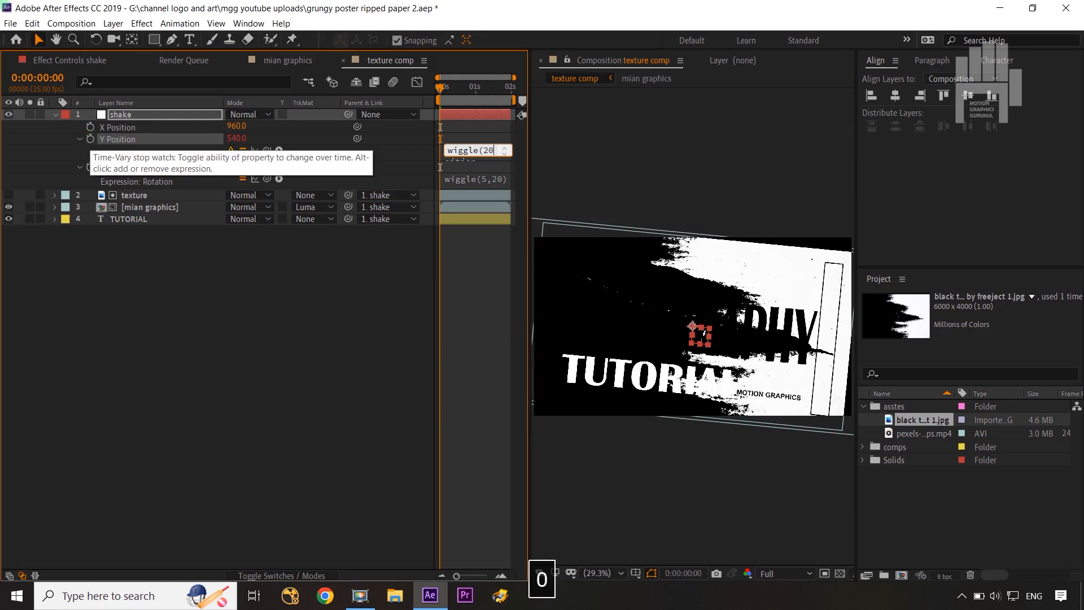
pyautogui.write('0,')
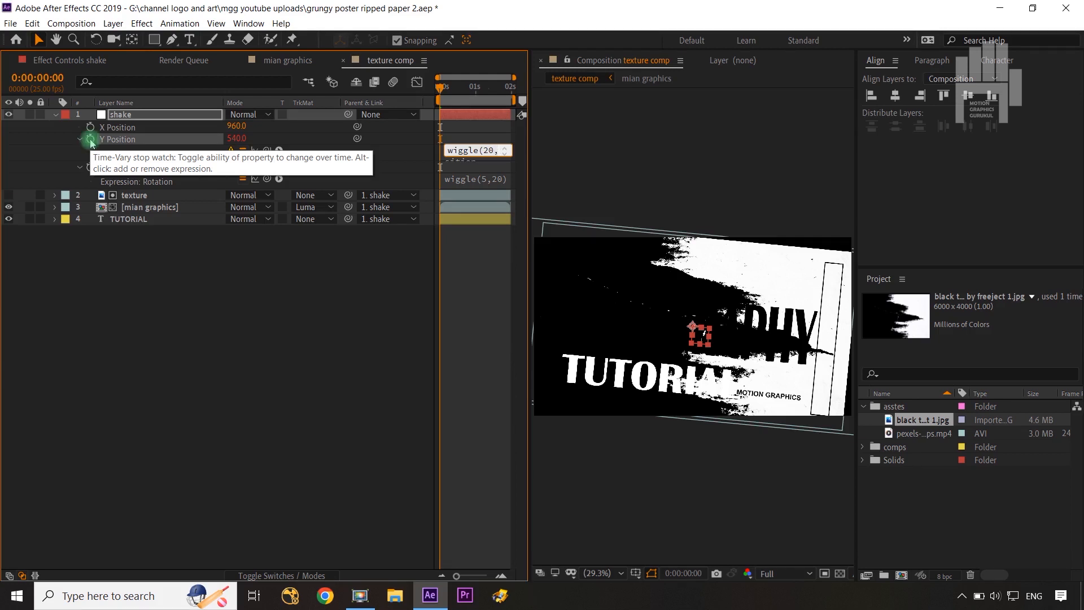
pyautogui.write('3')
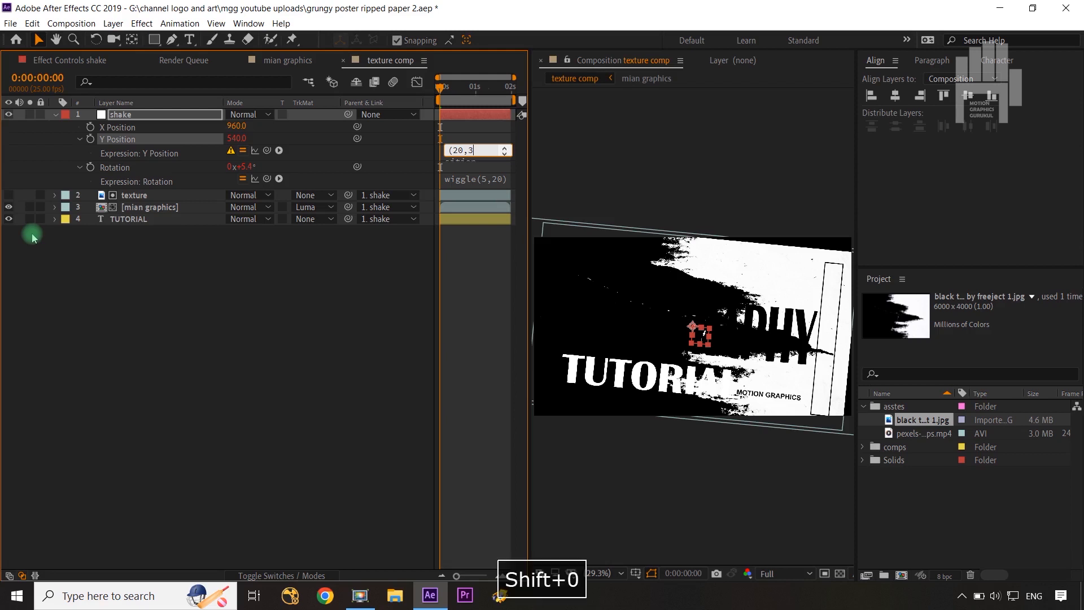
pyautogui.write(')')
pyautogui.click(264, 366)
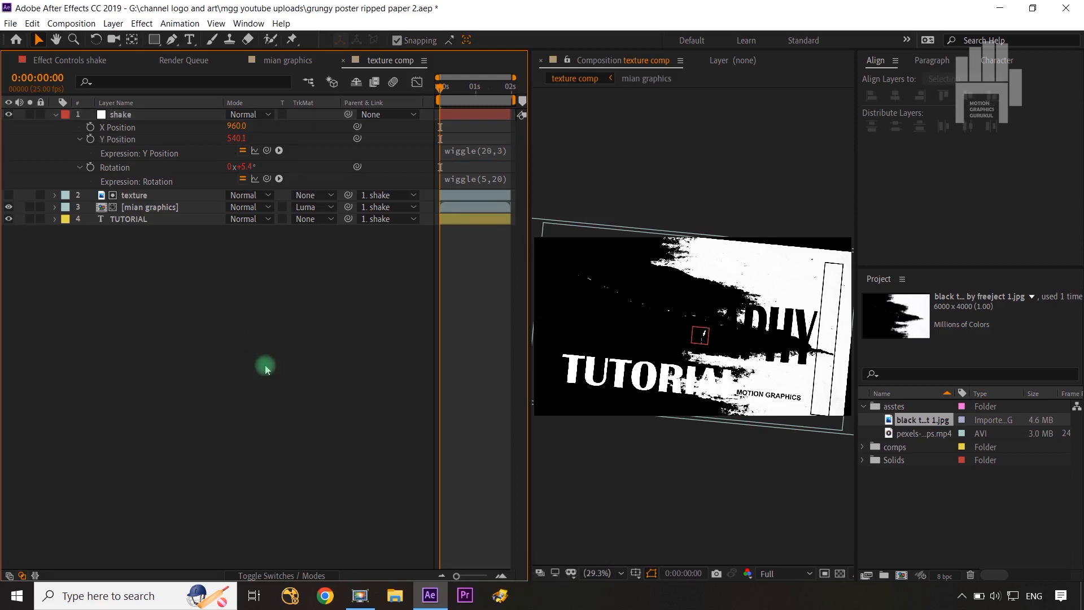
pyautogui.press('space')
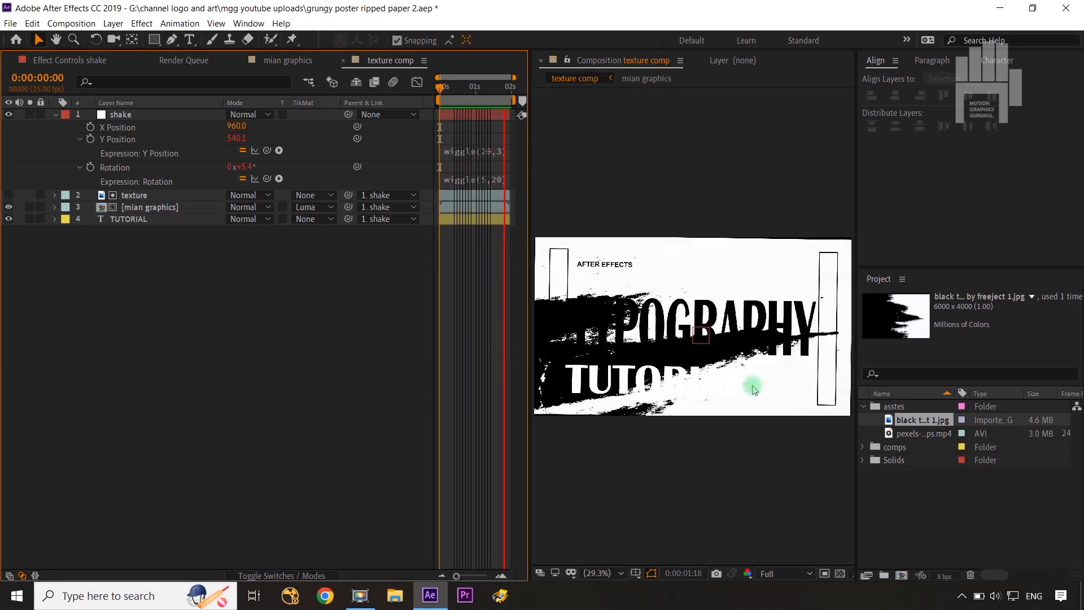
pyautogui.press('space')
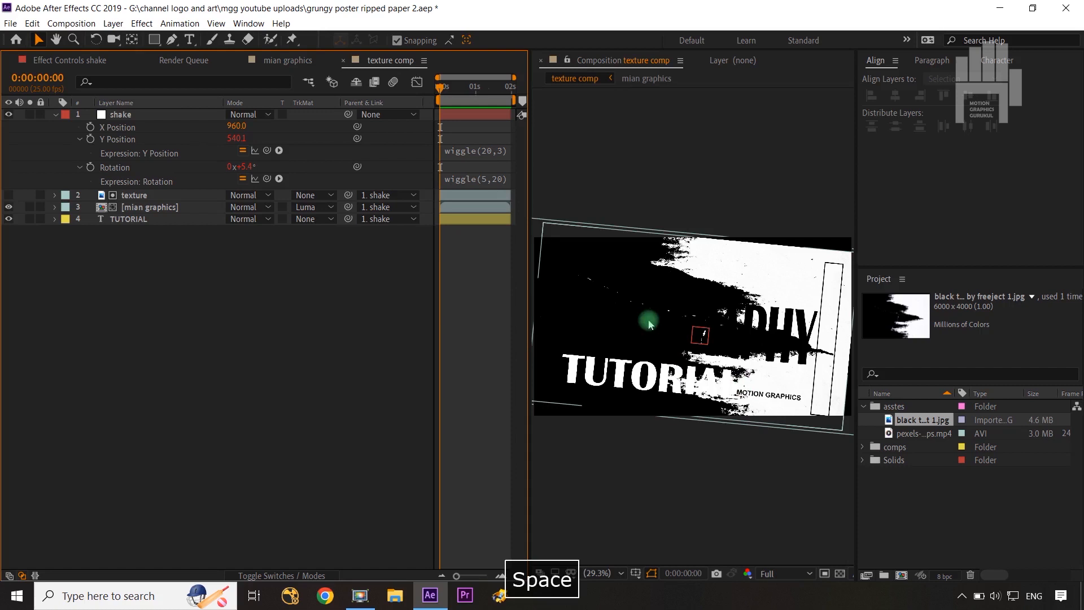
# - Change the shake null's Rotation expression to wiggle(5,10)
pyautogui.click(497, 180)
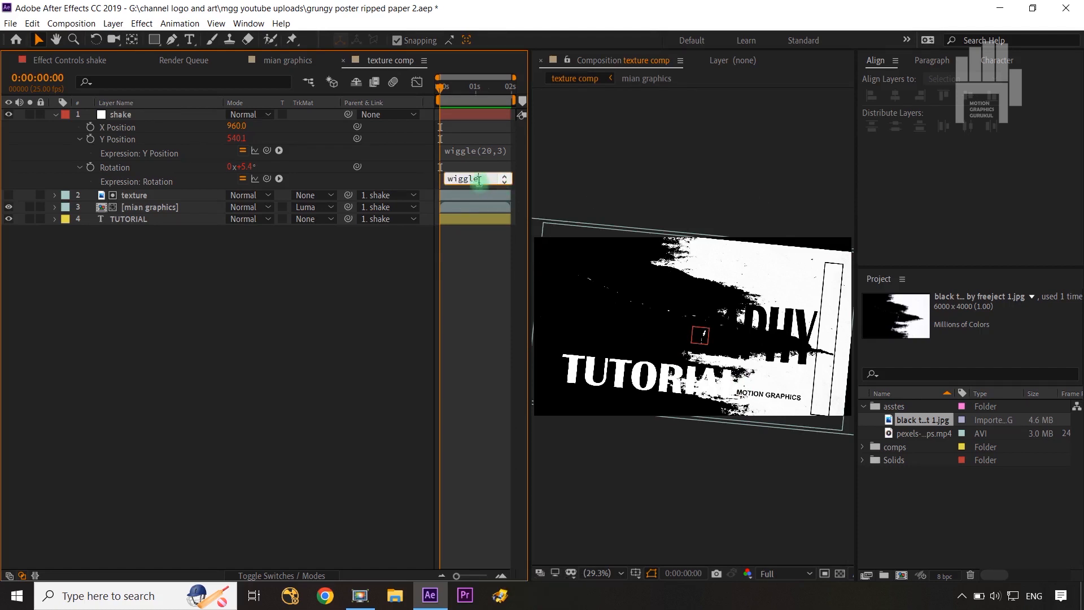
pyautogui.write('(5,20)')
pyautogui.click(368, 280)
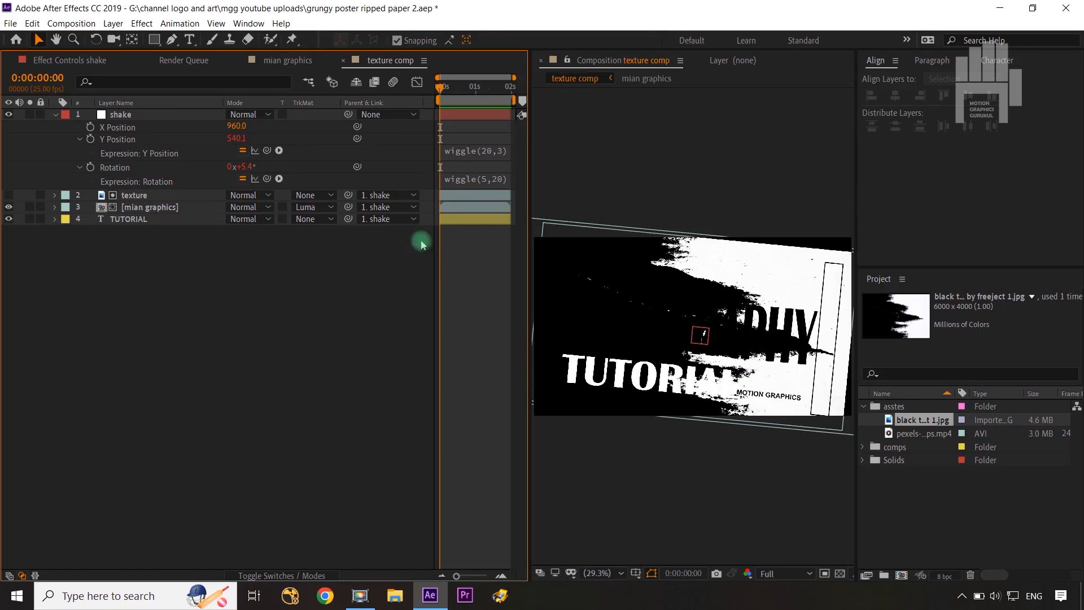
pyautogui.click(497, 180)
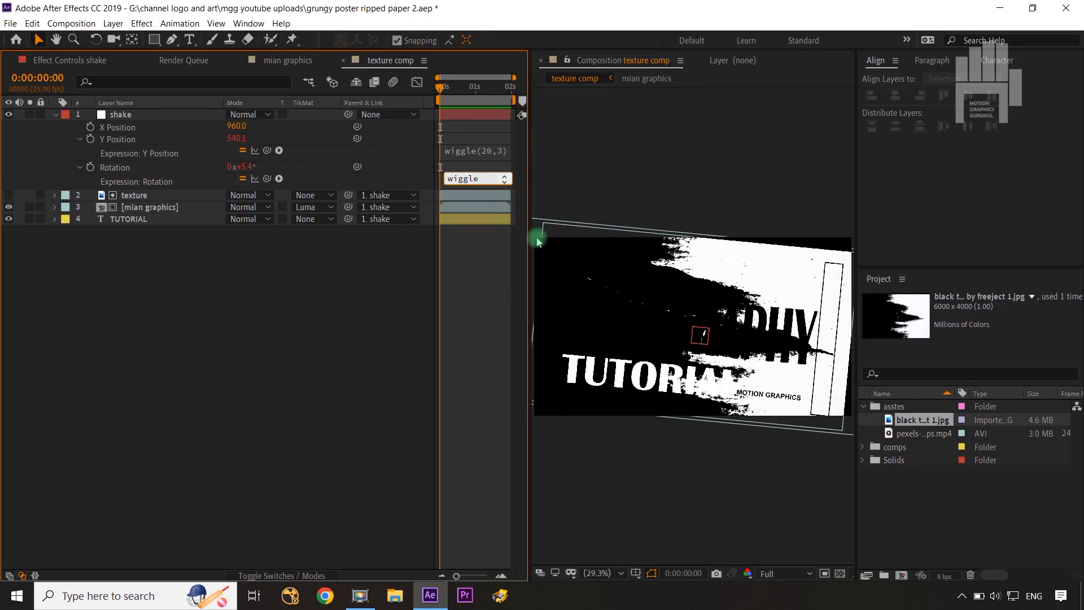
pyautogui.moveTo(529, 238); pyautogui.dragTo(639, 235)
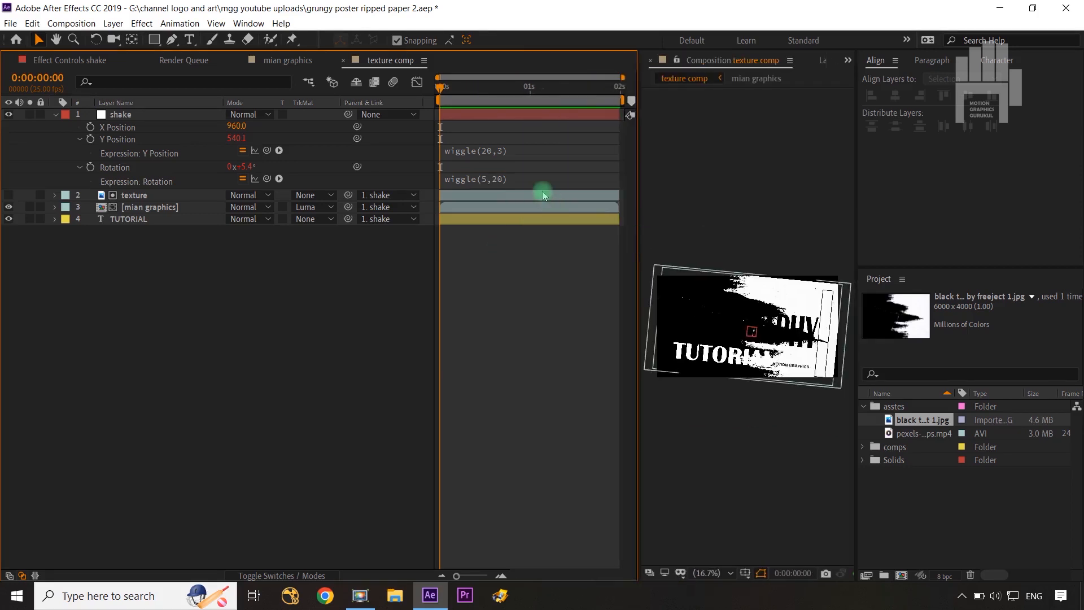
pyautogui.click(495, 180)
pyautogui.click(496, 178)
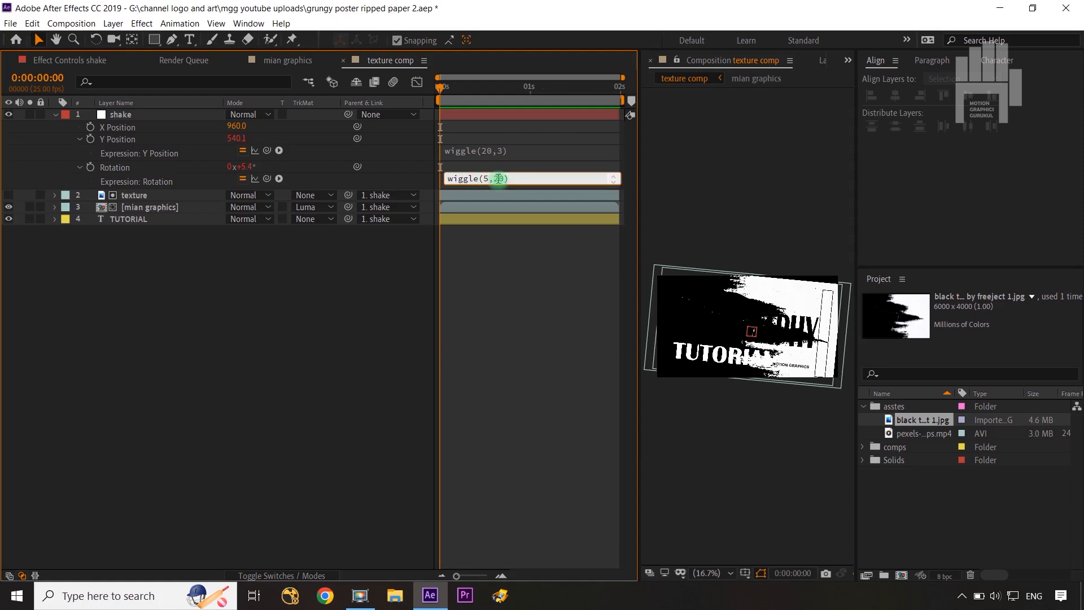
pyautogui.press('BackSpace')
pyautogui.click(398, 255)
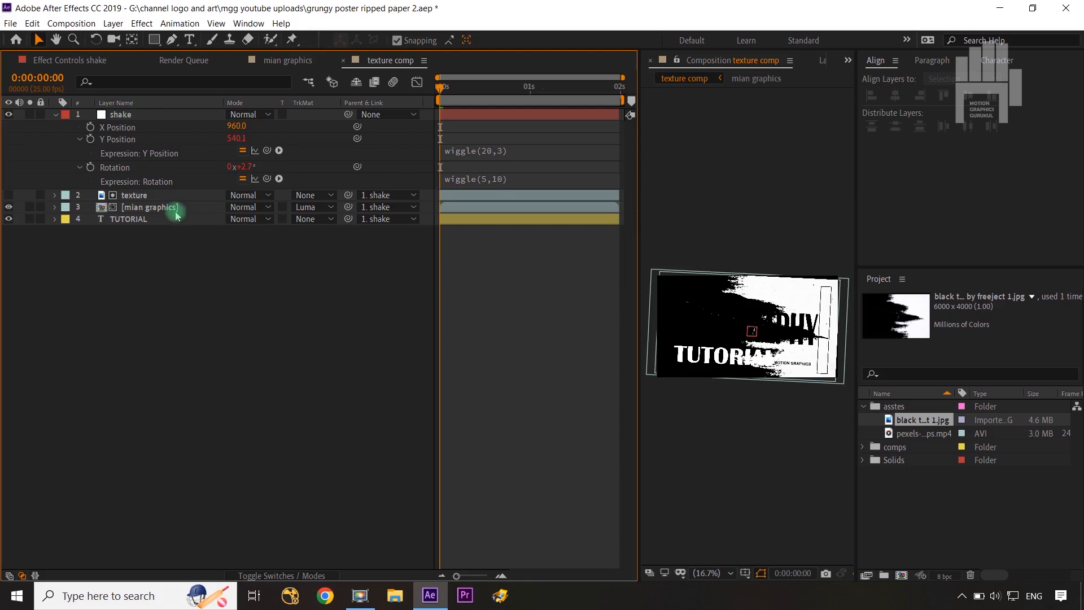
# - Scale the shake null to 112% and enlarge the composition view
pyautogui.click(175, 118)
pyautogui.press('s')
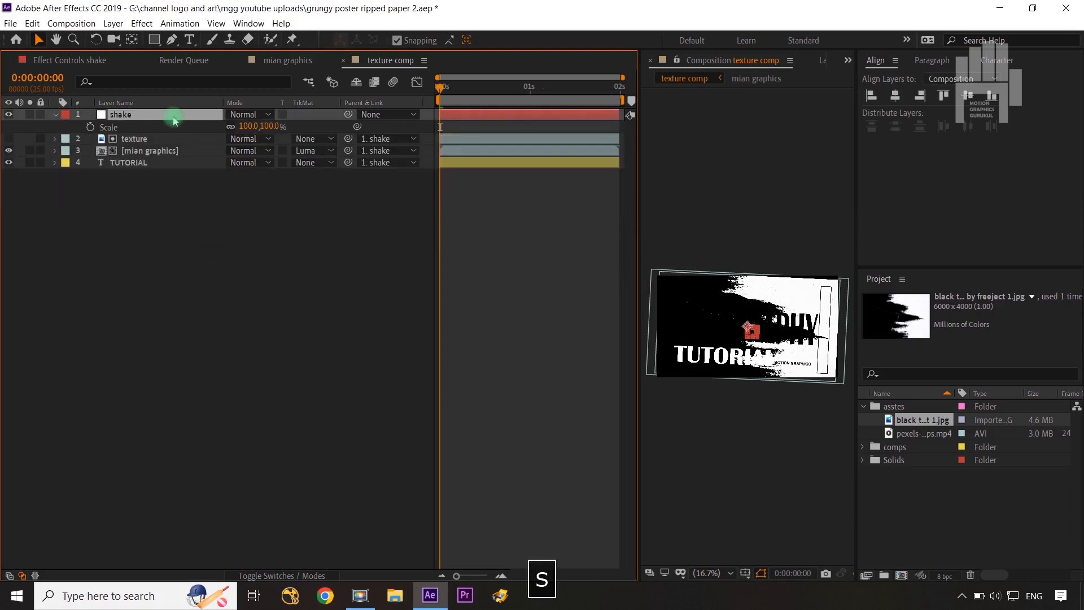
pyautogui.moveTo(276, 128); pyautogui.dragTo(282, 126)
pyautogui.click(222, 309)
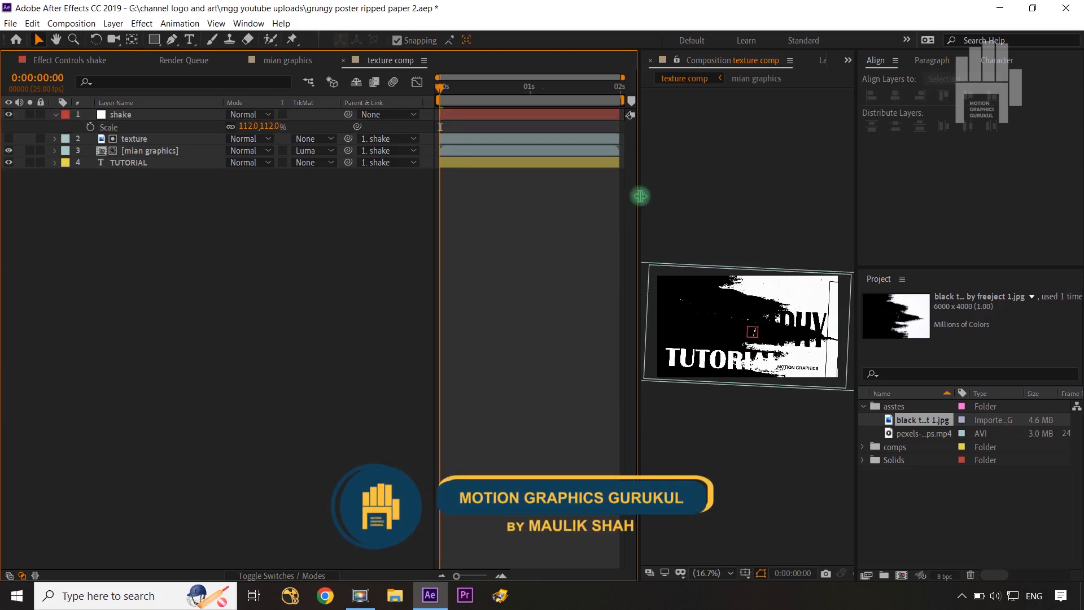
pyautogui.moveTo(640, 193); pyautogui.dragTo(445, 226)
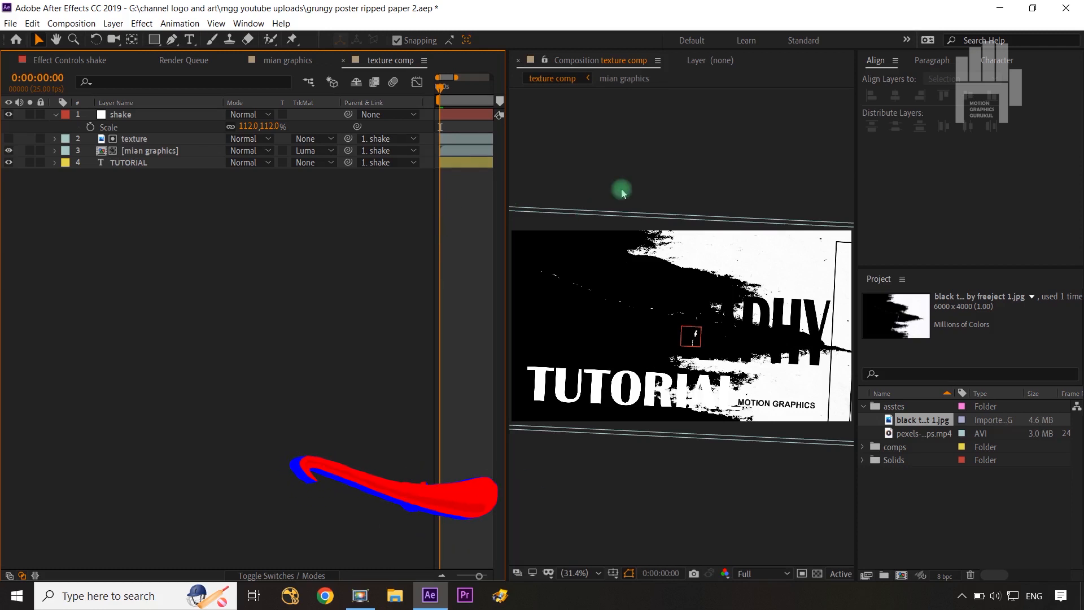